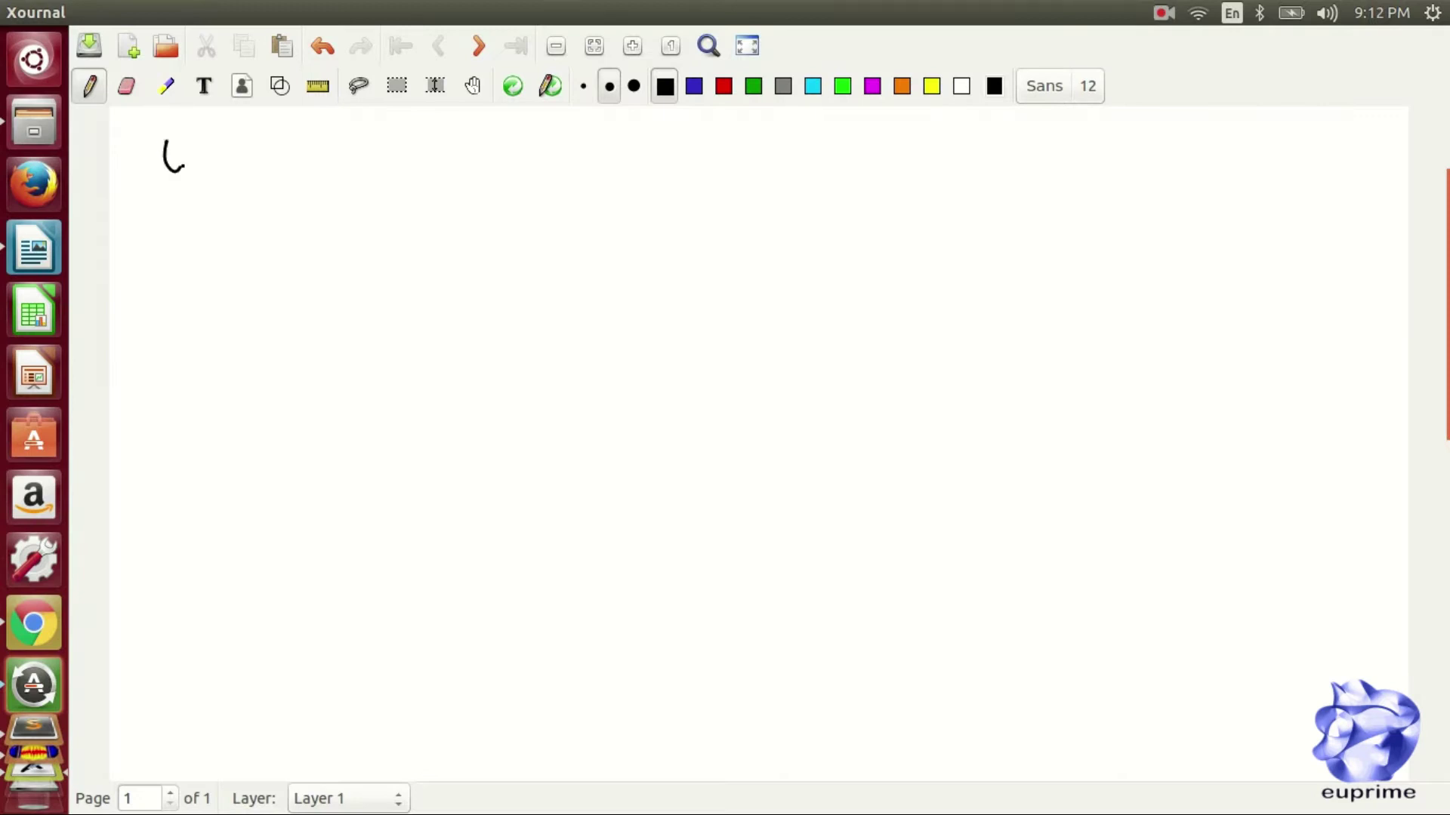
- Handwrite the title 'Uniform Distribution' with a thinner pen and underline it
left_click_drag(189, 151, 228, 168)
mouse_move(241, 144)
left_mouse_down()
mouse_move(283, 170)
mouse_move(400, 151)
mouse_move(439, 183)
mouse_move(496, 163)
mouse_move(594, 182)
left_mouse_up()
left_click(330, 166)
mouse_move(141, 198)
left_mouse_down()
mouse_move(591, 173)
mouse_move(649, 151)
mouse_move(683, 181)
mouse_move(748, 173)
mouse_move(805, 128)
mouse_move(784, 202)
left_mouse_up()
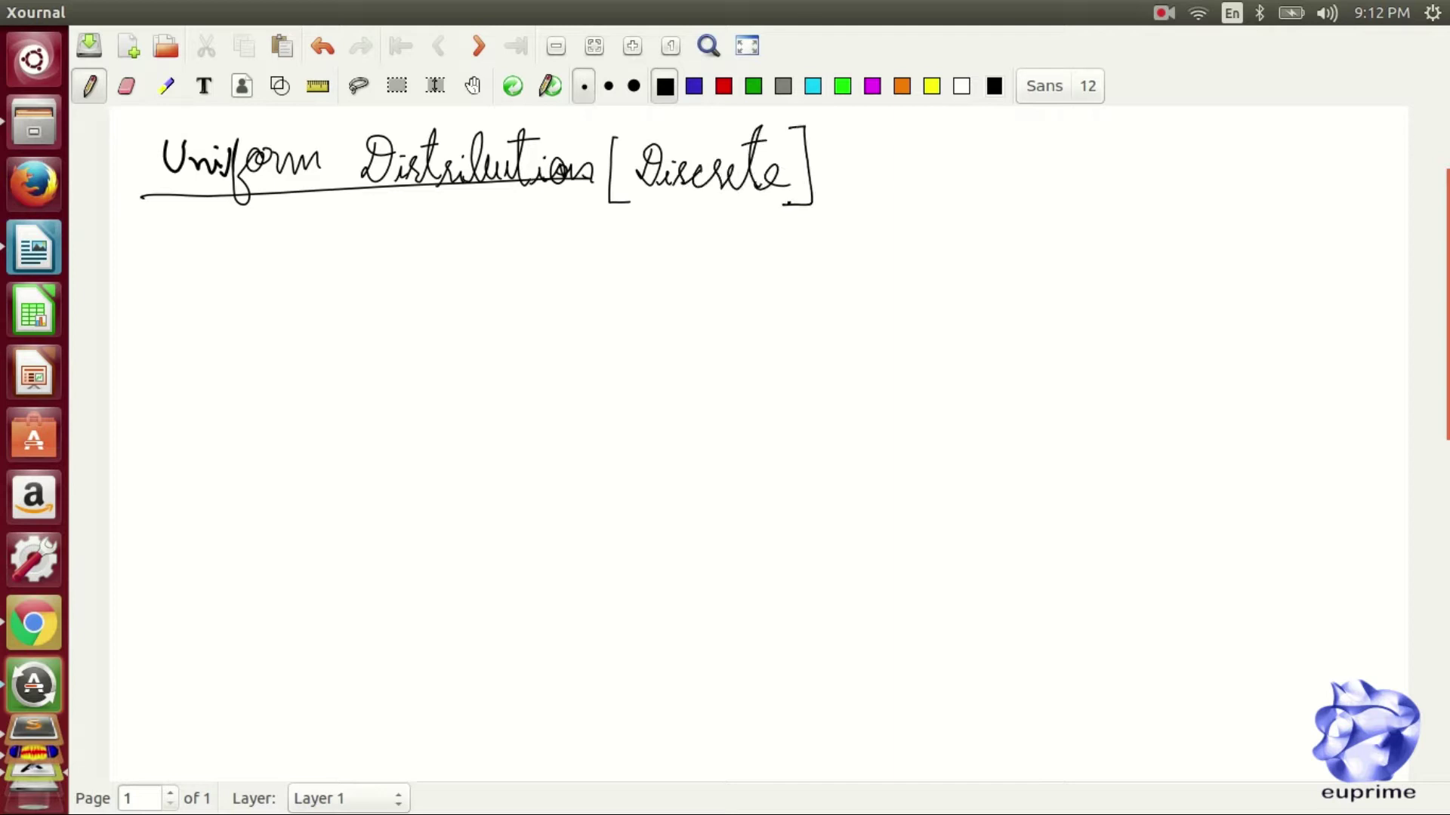
- Write 'p.m.f of uniform dist' with 'dist' underlined, and X ~ U(n) beside it
mouse_move(179, 253)
left_mouse_down()
mouse_move(199, 278)
mouse_move(241, 273)
left_mouse_up()
left_click_drag(264, 249, 263, 313)
mouse_move(324, 265)
left_mouse_down()
mouse_move(419, 272)
mouse_move(430, 310)
mouse_move(444, 272)
mouse_move(533, 248)
mouse_move(553, 279)
mouse_move(591, 287)
left_mouse_up()
left_click_drag(573, 247, 605, 243)
left_click_drag(519, 306, 600, 297)
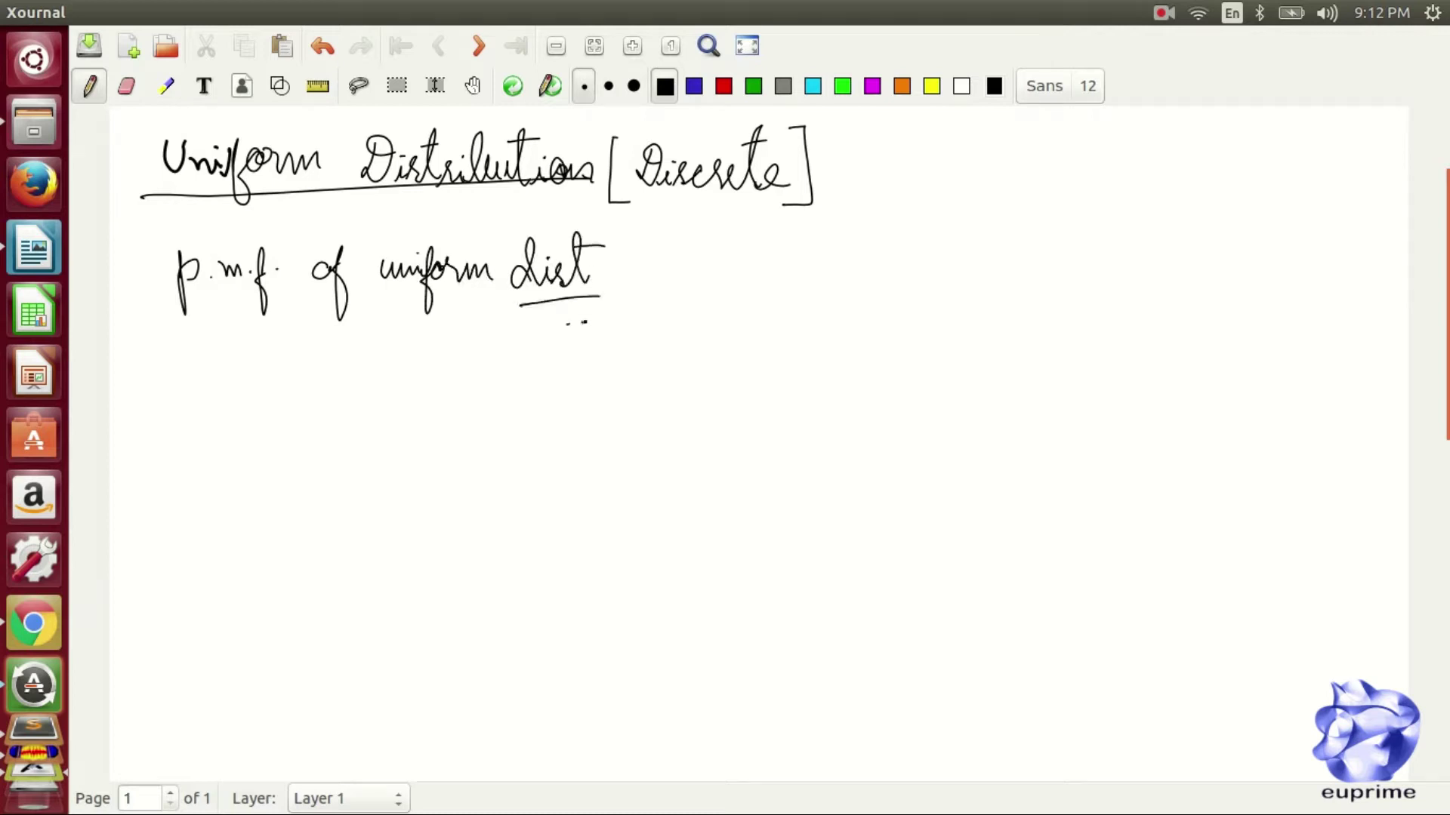
mouse_move(708, 259)
left_mouse_down()
mouse_move(731, 299)
mouse_move(791, 273)
left_mouse_up()
mouse_move(811, 260)
left_mouse_down()
mouse_move(848, 258)
mouse_move(882, 314)
mouse_move(910, 284)
left_mouse_up()
left_click_drag(912, 240, 922, 321)
- Write the pmf f(x) = 1/n, n > 0 below that line
left_click_drag(242, 368, 246, 429)
mouse_move(277, 371)
left_mouse_down()
mouse_move(302, 382)
mouse_move(280, 400)
left_mouse_up()
left_click_drag(317, 341, 324, 406)
left_click_drag(369, 369, 386, 370)
mouse_move(370, 380)
left_mouse_down()
mouse_move(463, 356)
mouse_move(450, 395)
mouse_move(491, 410)
left_mouse_up()
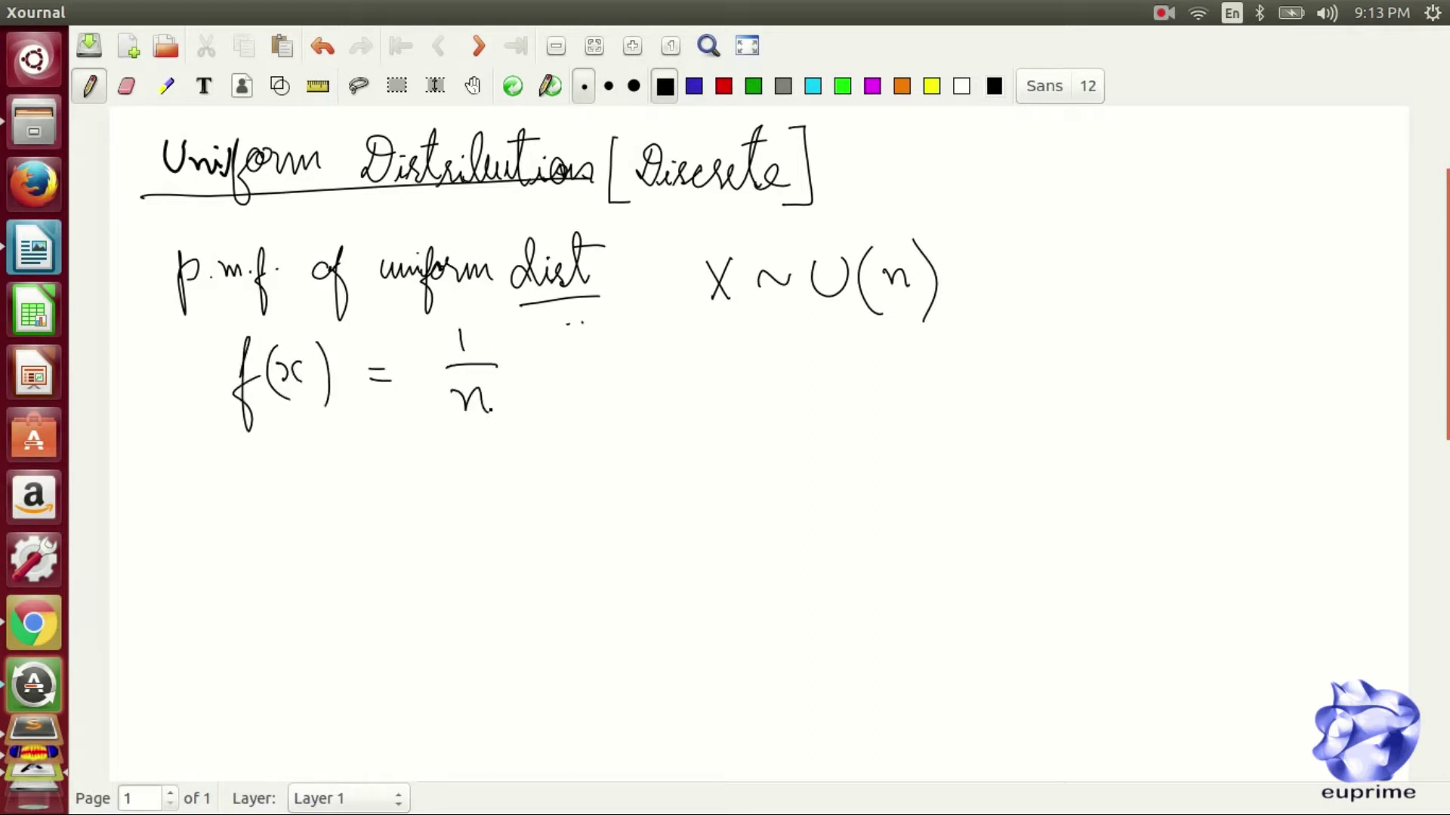
left_click_drag(553, 368, 551, 380)
left_click_drag(595, 361, 644, 371)
left_click_drag(699, 348, 692, 348)
scroll(686, 350, "down", 5)
- Start the heading 'Mean & Variance [' below f(x)
left_click_drag(173, 331, 256, 334)
mouse_move(315, 315)
left_mouse_down()
mouse_move(292, 330)
mouse_move(382, 300)
left_mouse_up()
left_click_drag(399, 315, 419, 328)
mouse_move(435, 316)
left_mouse_down()
mouse_move(444, 329)
mouse_move(495, 317)
mouse_move(512, 348)
left_mouse_up()
mouse_move(535, 304)
left_mouse_down()
mouse_move(538, 330)
mouse_move(556, 332)
left_mouse_up()
mouse_move(557, 312)
left_mouse_down()
mouse_move(565, 352)
mouse_move(597, 324)
left_mouse_up()
left_click_drag(598, 319, 620, 295)
- Finish the heading with 'Expectation method]' and underline the whole heading
left_click_drag(616, 316, 611, 330)
mouse_move(636, 275)
left_mouse_down()
mouse_move(639, 332)
mouse_move(657, 289)
left_mouse_up()
left_click_drag(646, 315, 651, 331)
left_click_drag(669, 312, 759, 332)
mouse_move(763, 325)
left_mouse_down()
mouse_move(793, 280)
mouse_move(819, 339)
left_mouse_up()
mouse_move(823, 321)
left_mouse_down()
mouse_move(852, 340)
mouse_move(869, 276)
left_mouse_up()
left_click_drag(868, 269, 853, 370)
left_click_drag(154, 379, 868, 382)
scroll(498, 378, "down", 4)
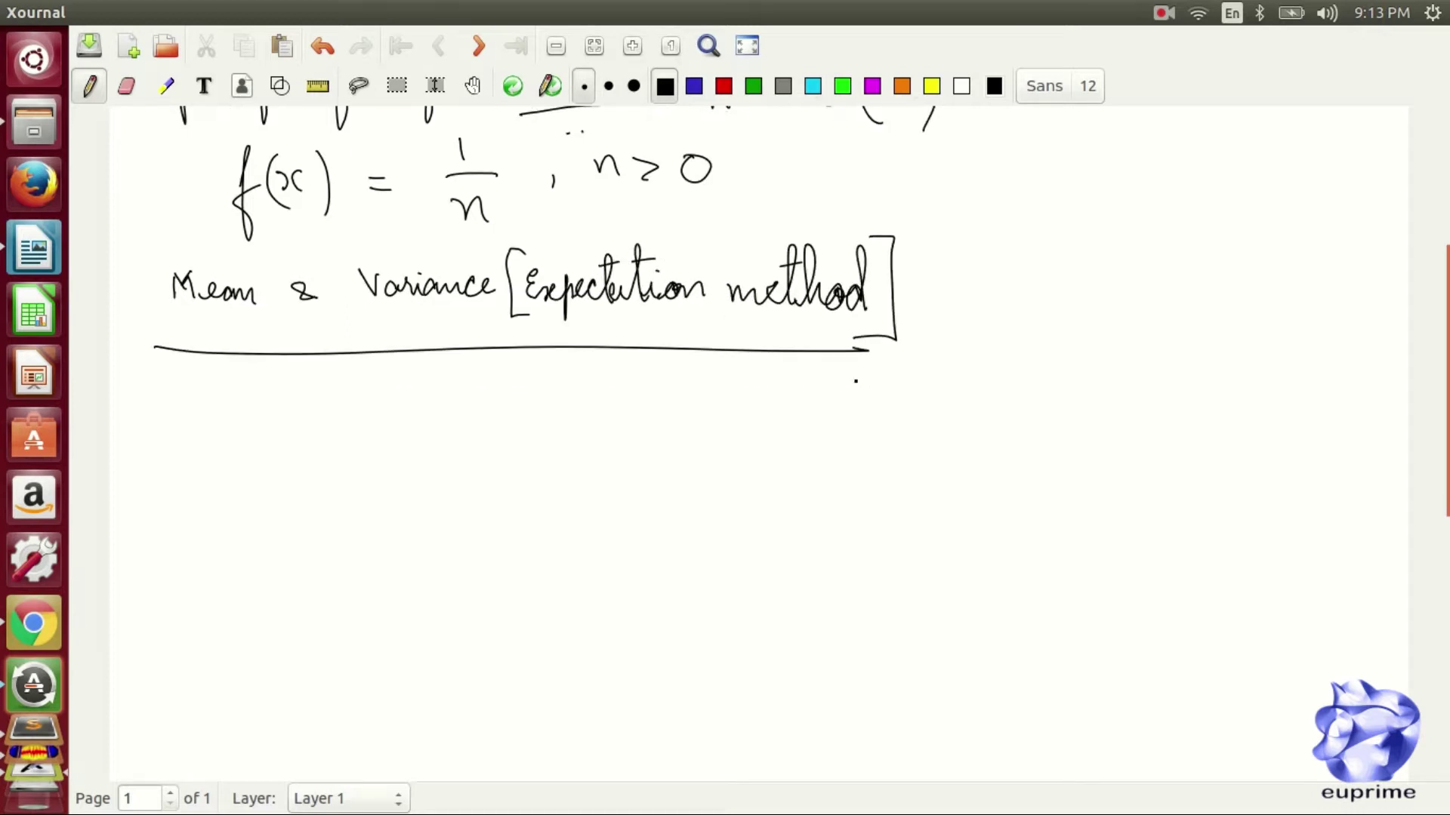
left_click(232, 289)
- Write E[x] = Σx f(x) below the heading
left_click_drag(252, 272, 252, 321)
left_click_drag(262, 287, 286, 323)
left_click_drag(352, 296, 367, 296)
left_click_drag(354, 306, 367, 307)
left_click_drag(453, 278, 471, 319)
left_click_drag(469, 292, 517, 343)
left_click_drag(547, 283, 542, 311)
left_click_drag(554, 289, 568, 303)
left_click_drag(577, 262, 574, 324)
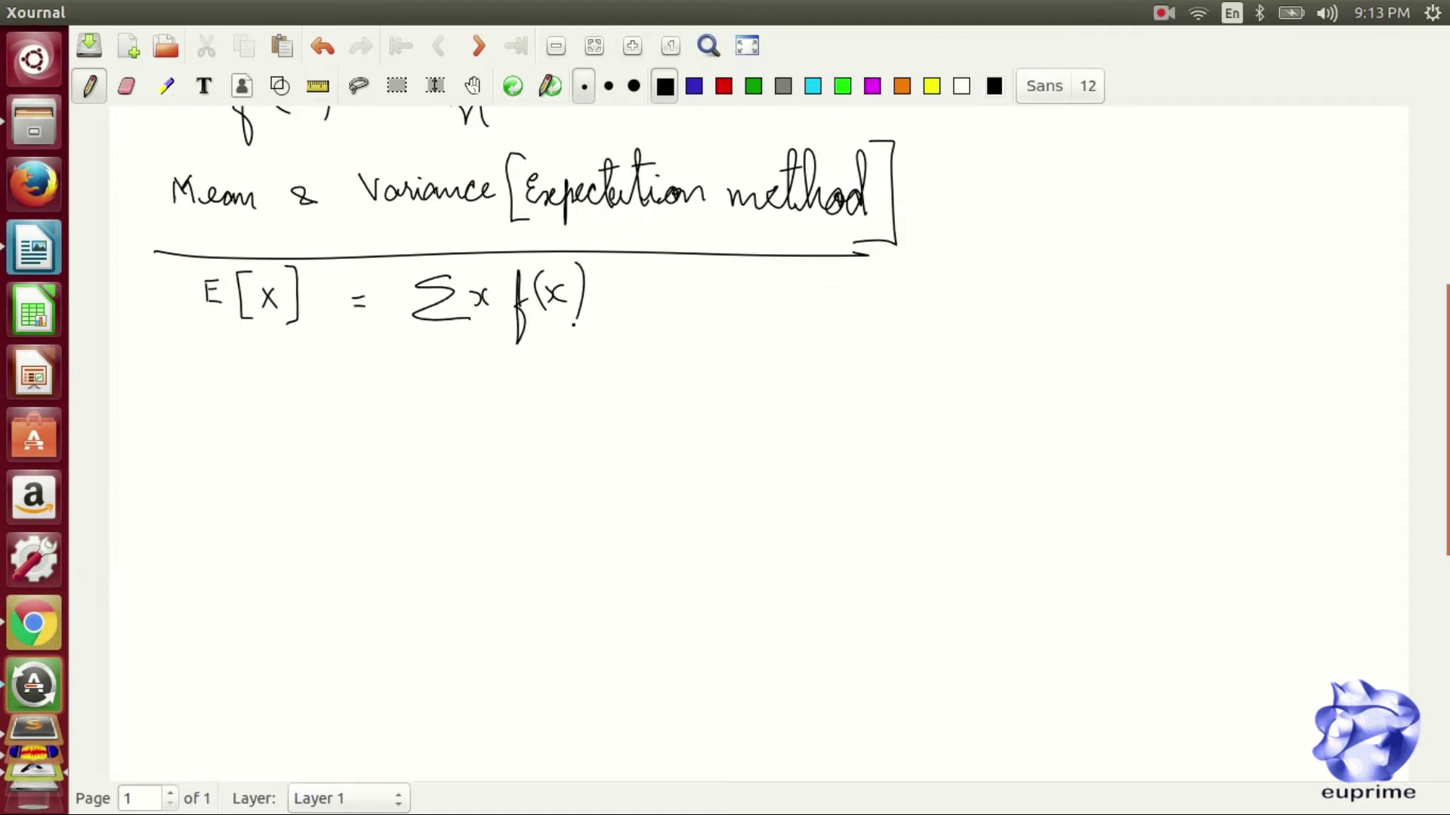
- Expand it on the next line as the sum of x·1/n
left_click_drag(476, 383, 492, 413)
left_click_drag(473, 364, 536, 424)
left_click_drag(548, 403, 537, 423)
left_click_drag(587, 390, 591, 410)
left_click_drag(570, 422, 618, 420)
- Continue with = 1/n[1 + 2 + …] in brackets
left_click_drag(720, 369, 721, 399)
left_click_drag(705, 401, 754, 399)
left_click_drag(714, 423, 738, 448)
left_click_drag(775, 369, 768, 461)
left_click_drag(862, 406, 876, 420)
left_click_drag(895, 398, 896, 421)
left_click_drag(888, 409, 901, 418)
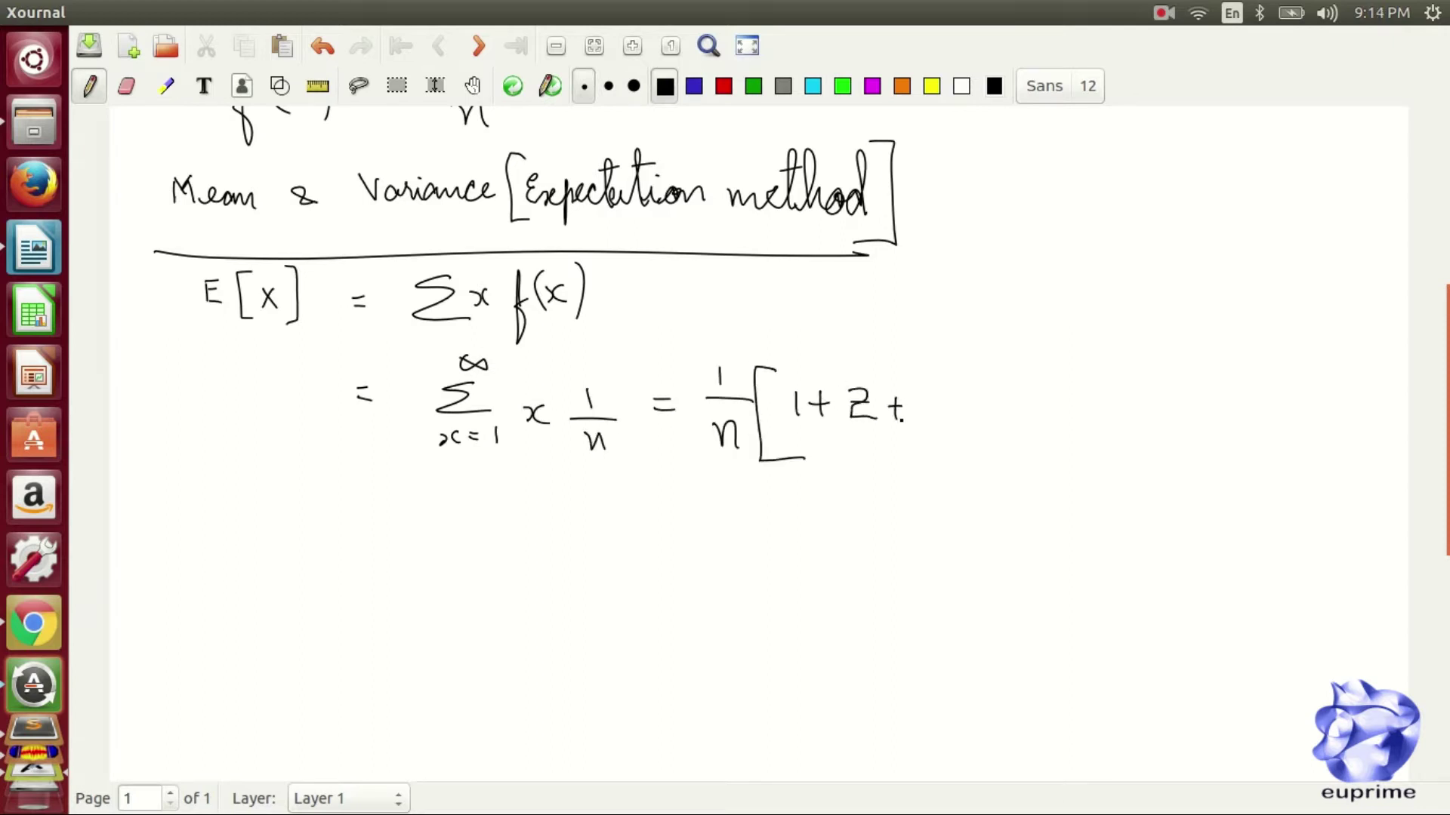
left_click(999, 408)
left_click_drag(1010, 357, 995, 453)
- Write 1/n[n(n+1)/2] on the next line
left_click_drag(416, 491, 420, 508)
left_click_drag(402, 523, 453, 522)
left_click_drag(407, 550, 435, 572)
left_click_drag(498, 482, 515, 571)
left_click_drag(572, 484, 566, 530)
left_click_drag(575, 495, 594, 513)
mouse_move(599, 502)
left_mouse_down()
mouse_move(615, 501)
mouse_move(607, 517)
left_mouse_up()
left_click_drag(632, 469, 638, 538)
left_click_drag(520, 538, 655, 536)
left_click_drag(575, 559, 610, 580)
left_click_drag(654, 471, 677, 575)
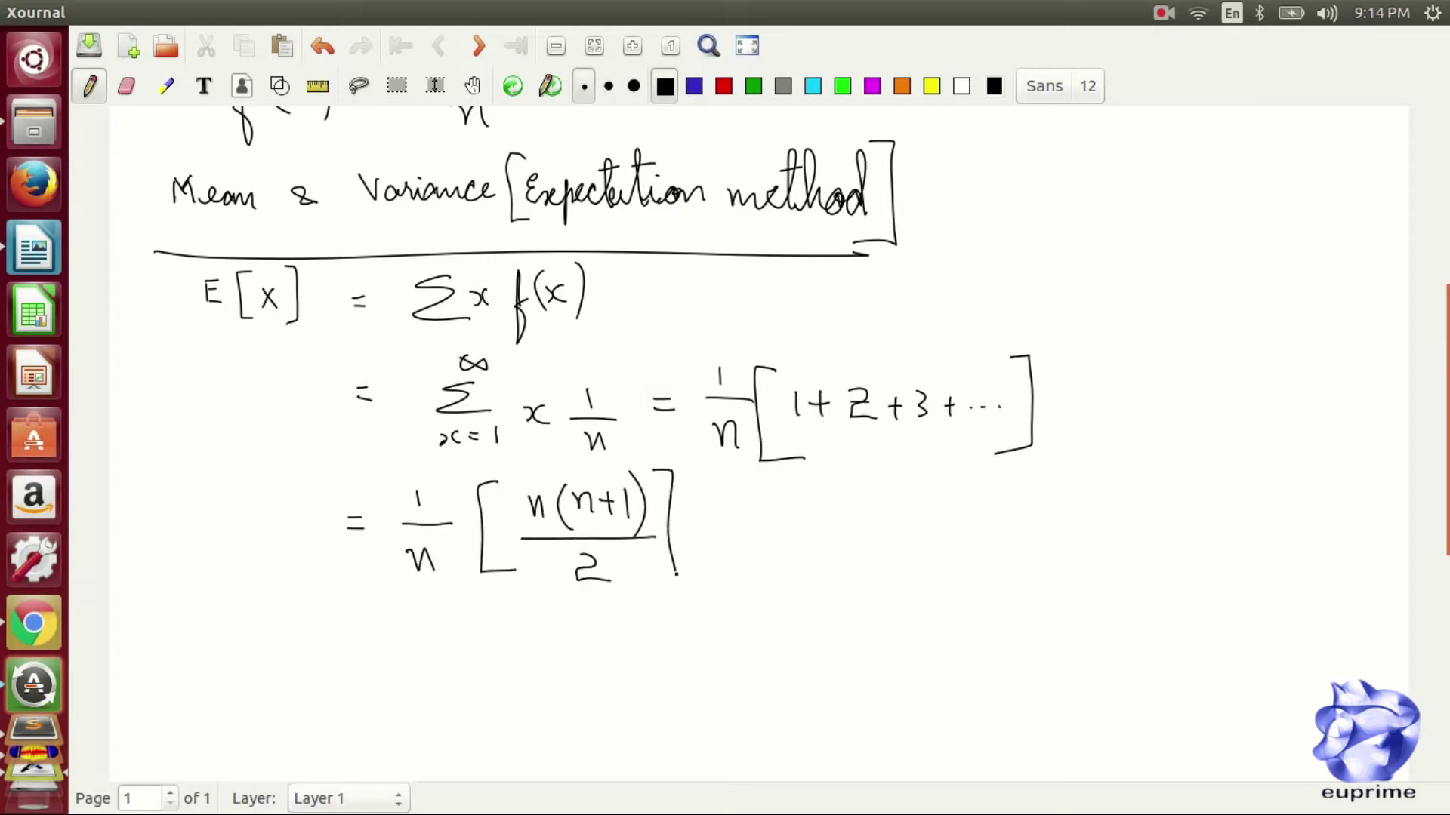
- Simplify it to = (n+1)/2
left_click_drag(805, 493, 830, 508)
left_click_drag(843, 497, 863, 496)
mouse_move(854, 487)
left_mouse_down()
mouse_move(856, 512)
mouse_move(911, 520)
left_mouse_up()
left_click_drag(838, 557, 872, 580)
- Write the result E[x] = (n+1)/2 and box it
left_click_drag(310, 604, 310, 647)
left_click_drag(311, 616, 332, 653)
mouse_move(368, 635)
left_mouse_down()
mouse_move(383, 646)
mouse_move(442, 629)
left_mouse_up()
mouse_move(468, 606)
left_mouse_down()
mouse_move(467, 630)
mouse_move(499, 643)
left_mouse_up()
left_click_drag(445, 672, 477, 690)
mouse_move(230, 587)
left_mouse_down()
mouse_move(507, 718)
mouse_move(233, 588)
left_mouse_up()
scroll(219, 588, "down", 5)
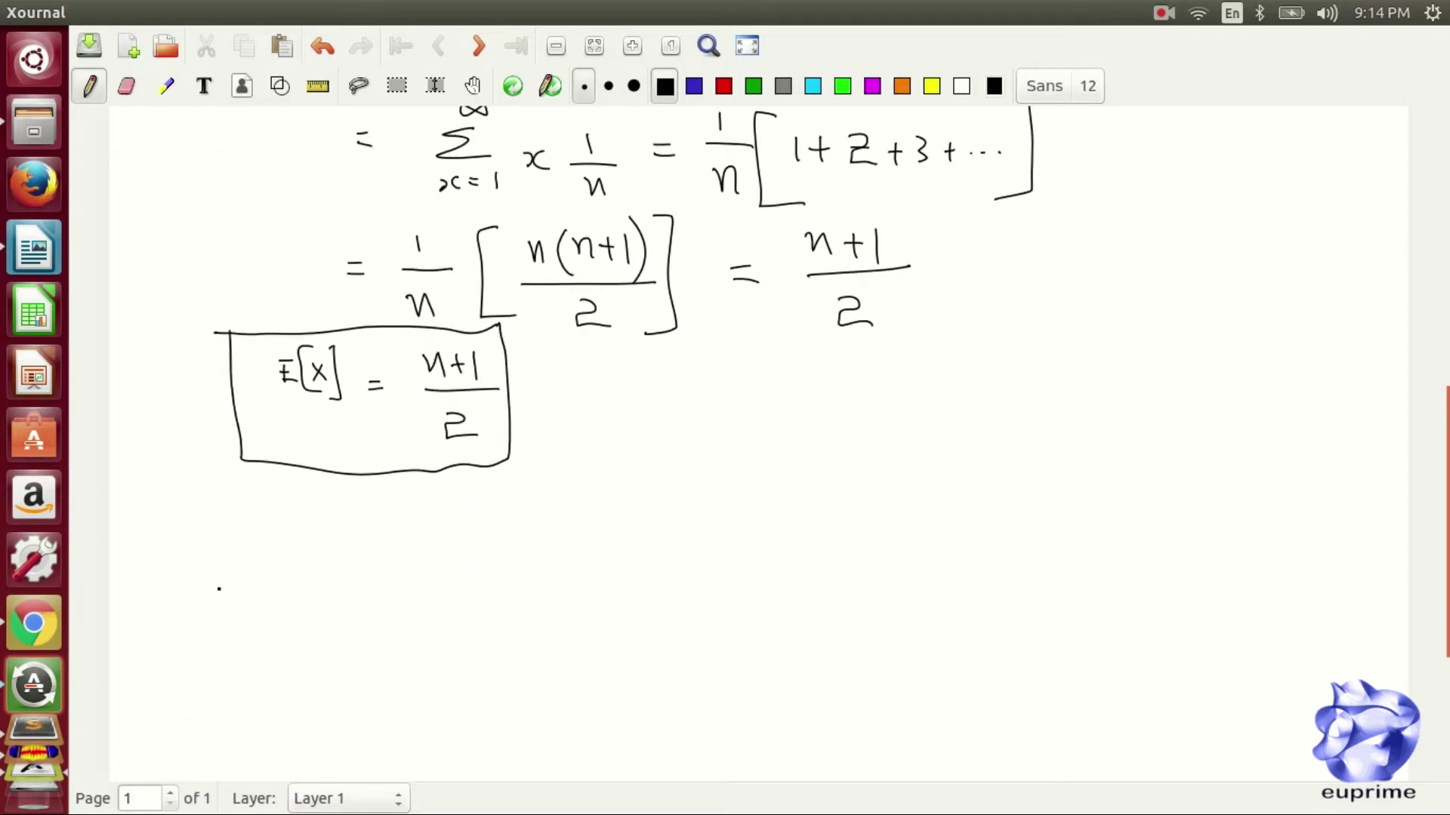
- Start the variance part with the label 'Variance:' below the boxed mean
left_click_drag(178, 509, 199, 528)
left_click_drag(202, 535, 319, 553)
left_click(373, 533)
left_click(375, 551)
- Write V(x) = E(X²) − [E(X)]² after the Variance heading
left_click_drag(417, 522, 411, 573)
left_click_drag(440, 524, 446, 575)
mouse_move(468, 555)
left_mouse_down()
mouse_move(593, 565)
mouse_move(568, 580)
left_mouse_up()
left_click_drag(614, 509, 617, 580)
left_click_drag(646, 543, 726, 555)
left_click_drag(722, 544, 755, 571)
left_click_drag(764, 524, 781, 555)
left_click_drag(785, 515, 793, 571)
left_click_drag(722, 507, 753, 588)
left_click_drag(793, 509, 801, 598)
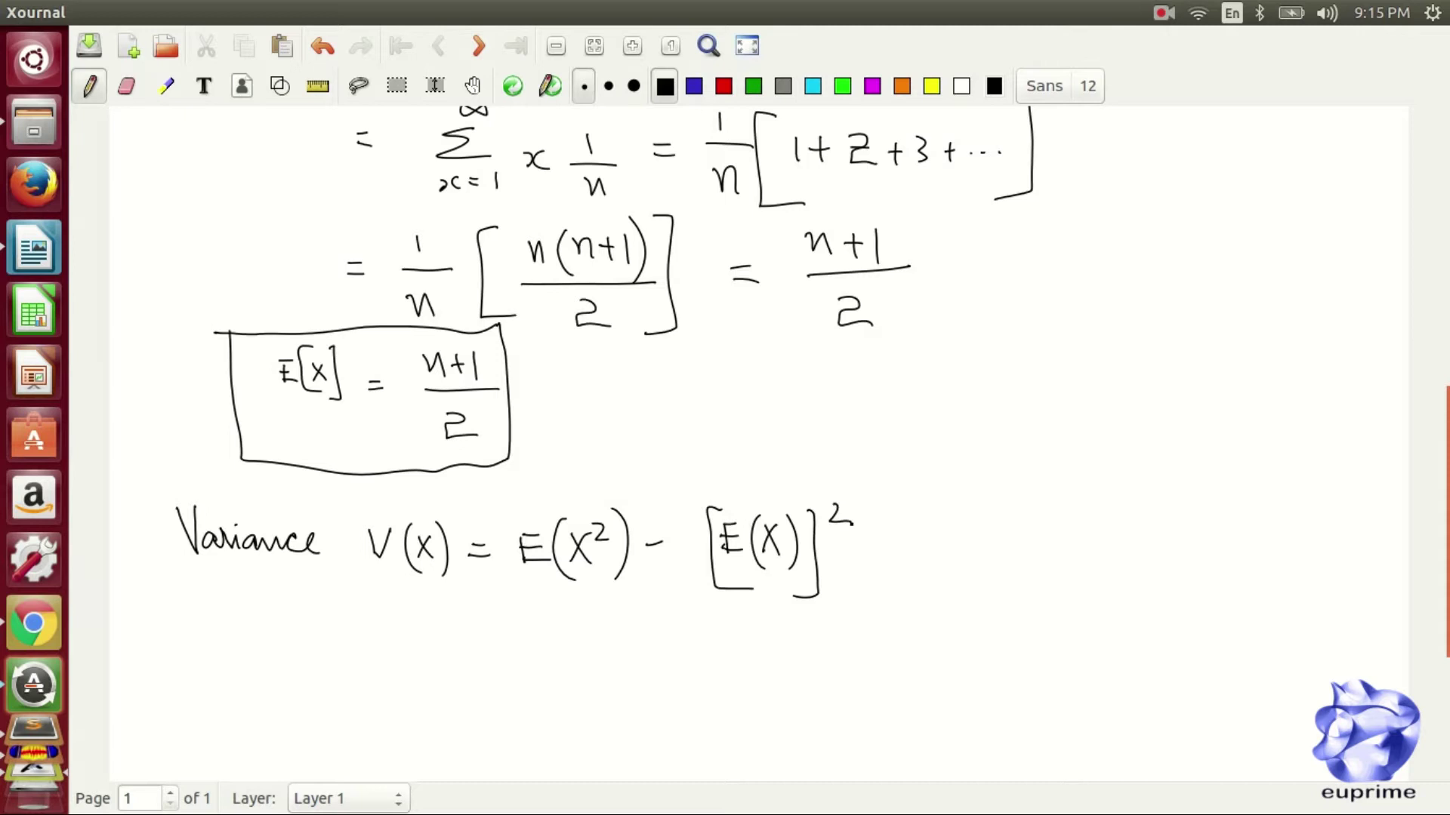
- On the next line, write = Σx²f(x) − followed by the squared mean term
scroll(851, 524, "down", 3)
mouse_move(557, 533)
left_mouse_down()
mouse_move(561, 566)
mouse_move(583, 561)
left_mouse_up()
left_click_drag(587, 532, 619, 597)
left_click_drag(643, 527, 642, 580)
left_click_drag(650, 541, 672, 585)
left_click_drag(717, 551, 831, 550)
mouse_move(876, 517)
left_mouse_down()
mouse_move(879, 556)
mouse_move(897, 562)
left_mouse_up()
left_click_drag(841, 589, 867, 610)
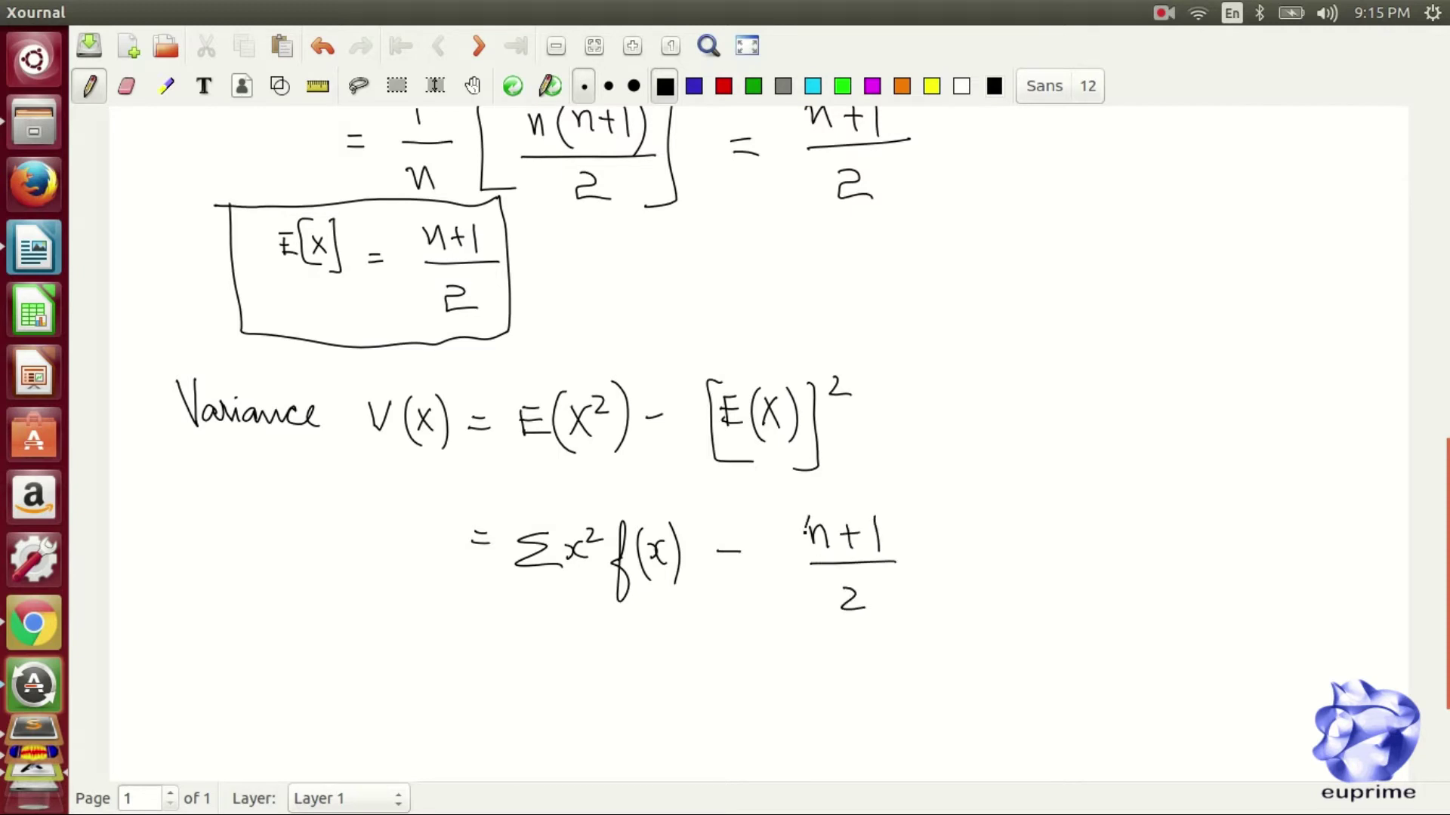
left_click_drag(806, 520, 844, 630)
left_click_drag(900, 521, 890, 619)
- Begin the next line with 1/n[1 + 2² + … for the series of squares
scroll(550, 620, "down", 3)
left_click_drag(461, 643, 476, 643)
left_click_drag(508, 489, 534, 488)
left_click_drag(510, 504, 528, 521)
mouse_move(552, 510)
left_mouse_down()
mouse_move(571, 458)
mouse_move(593, 504)
left_mouse_up()
left_click_drag(609, 493, 623, 504)
left_click_drag(622, 475, 636, 485)
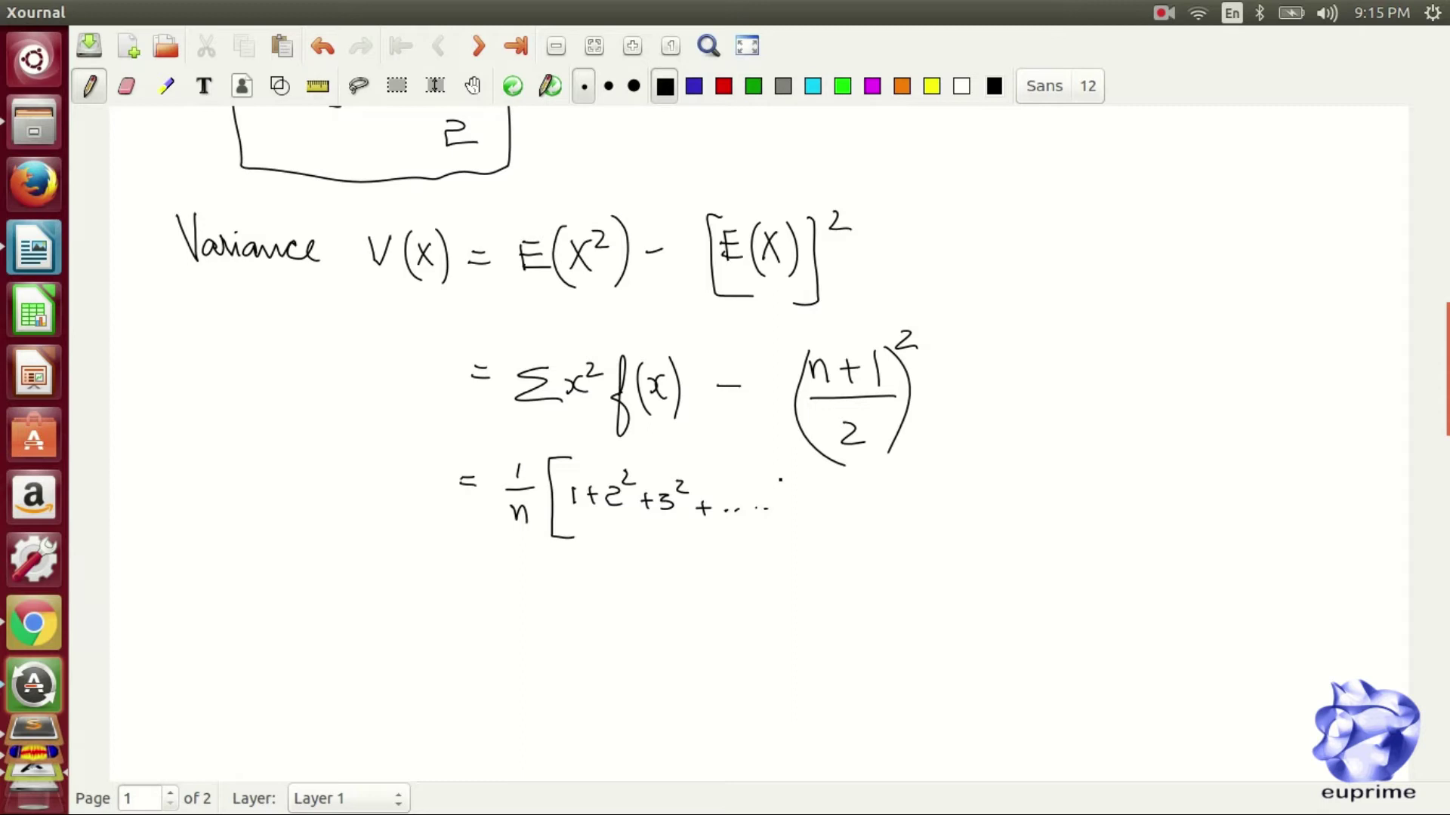
- Close the bracket and subtract ((n+1)/2)²
left_click_drag(775, 482, 774, 542)
left_click_drag(835, 512, 971, 502)
left_click_drag(897, 517, 982, 515)
left_click_drag(930, 540, 958, 558)
left_click_drag(900, 481, 936, 580)
left_click_drag(974, 462, 974, 574)
- Start the following line with = 1/n
scroll(1029, 475, "down", 5)
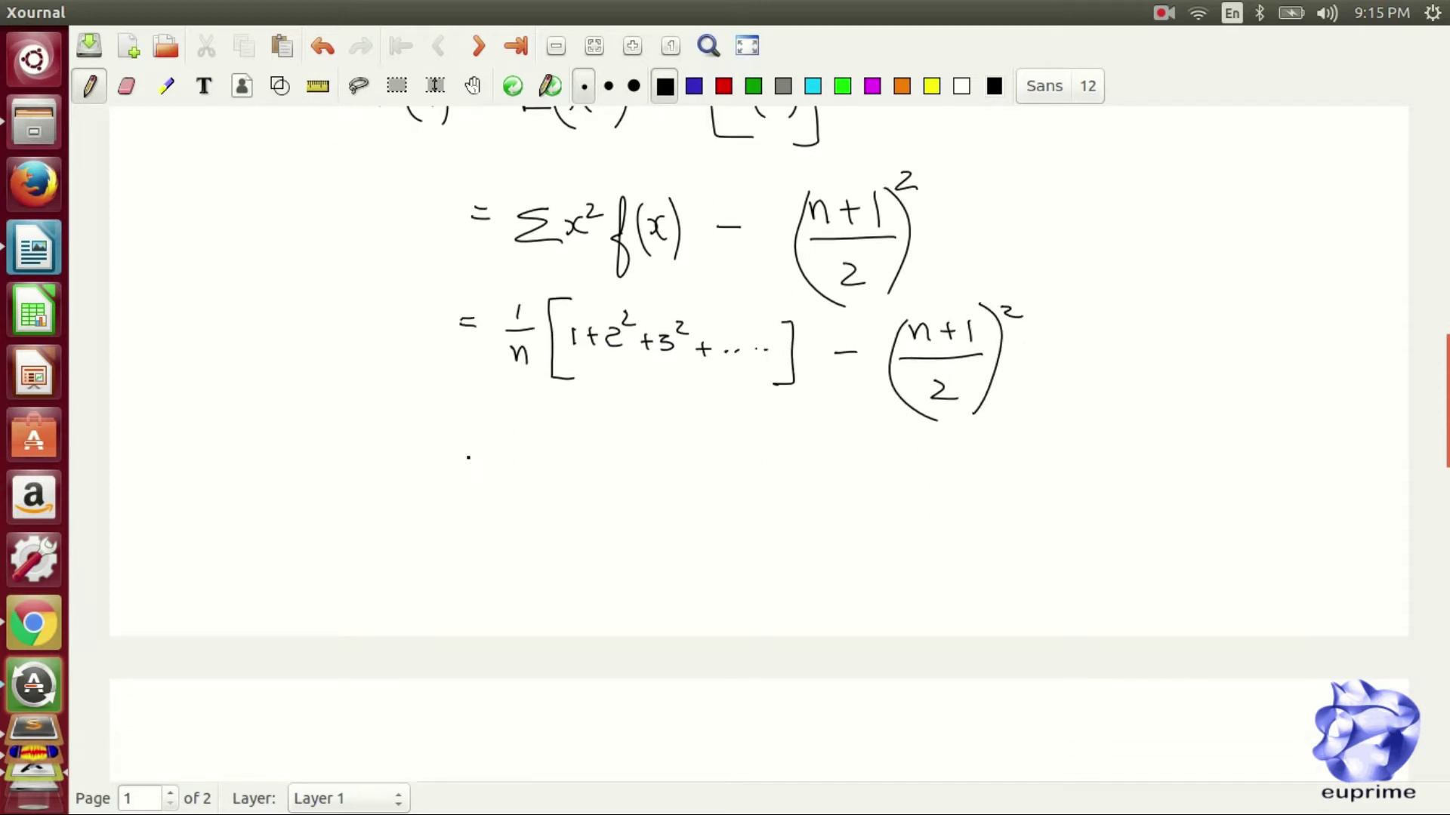
left_click_drag(450, 446, 470, 448)
left_click_drag(512, 415, 513, 432)
left_click_drag(493, 451, 532, 451)
left_click_drag(501, 472, 509, 489)
- Inside a bracket, write the sum of squares n(n+1)(2n+1)/6
mouse_move(580, 420)
left_mouse_down()
mouse_move(562, 513)
mouse_move(601, 513)
left_mouse_up()
mouse_move(606, 456)
left_mouse_down()
mouse_move(643, 474)
mouse_move(669, 457)
left_mouse_up()
left_click_drag(672, 448, 689, 447)
left_click_drag(680, 436, 680, 460)
left_click_drag(703, 439, 723, 480)
left_click_drag(759, 429, 755, 481)
left_click_drag(764, 455, 805, 472)
left_click_drag(821, 451, 834, 481)
left_click_drag(606, 485, 878, 489)
left_click_drag(713, 506, 695, 529)
- Close that bracket and subtract the (n+1)/2 term
left_click_drag(843, 435, 835, 560)
left_click_drag(899, 495, 928, 493)
mouse_move(978, 449)
left_mouse_down()
mouse_move(1003, 472)
mouse_move(1030, 458)
left_mouse_up()
left_click_drag(973, 489, 1075, 486)
left_click_drag(1046, 441, 1038, 528)
left_click_drag(981, 434, 1004, 550)
left_click_drag(1079, 457, 1058, 542)
left_click_drag(1080, 419, 1104, 434)
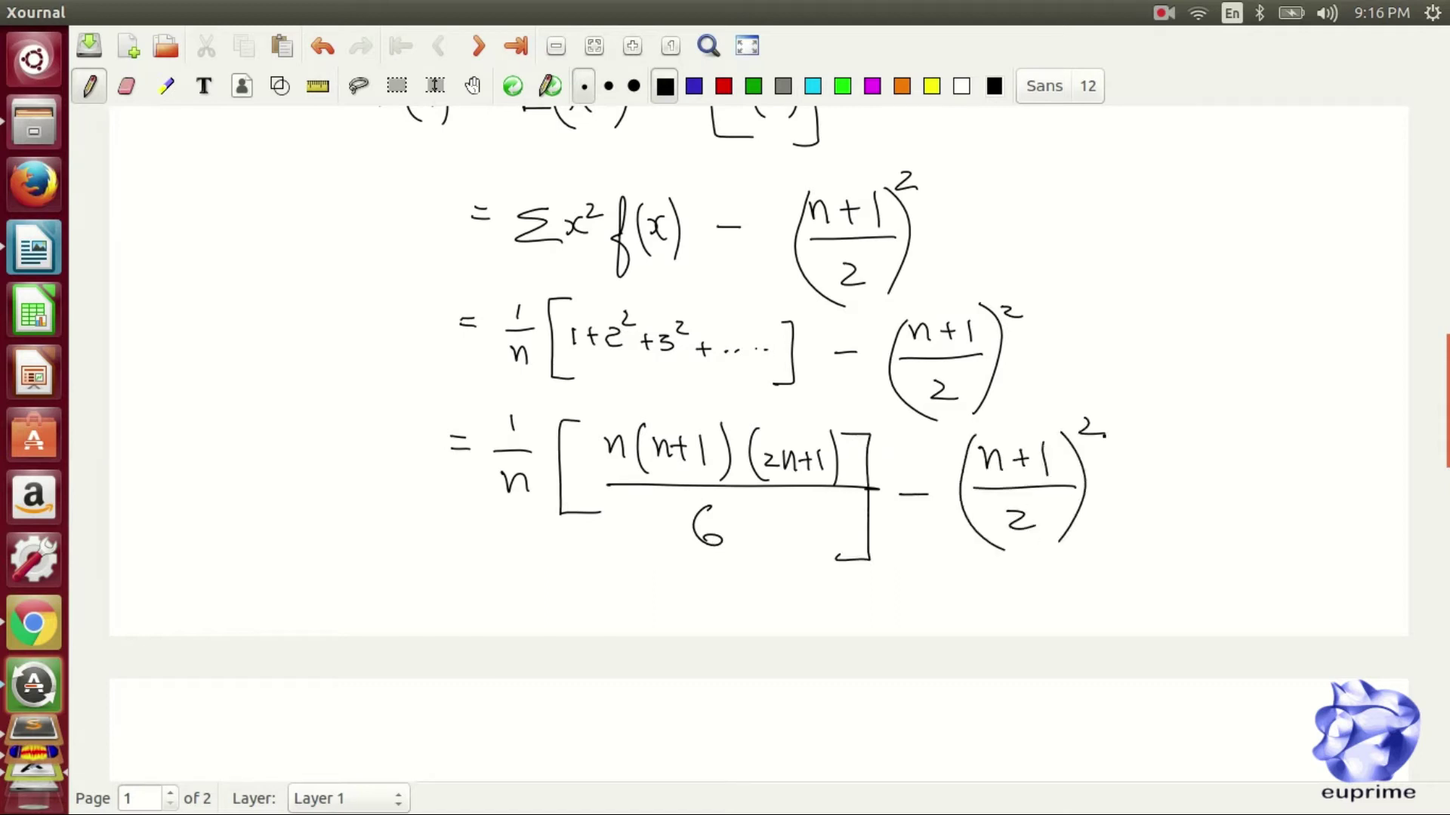
- Cancel the n between numerator and denominator
scroll(1104, 436, "down", 5)
left_click_drag(533, 320, 486, 363)
left_click_drag(630, 259, 593, 326)
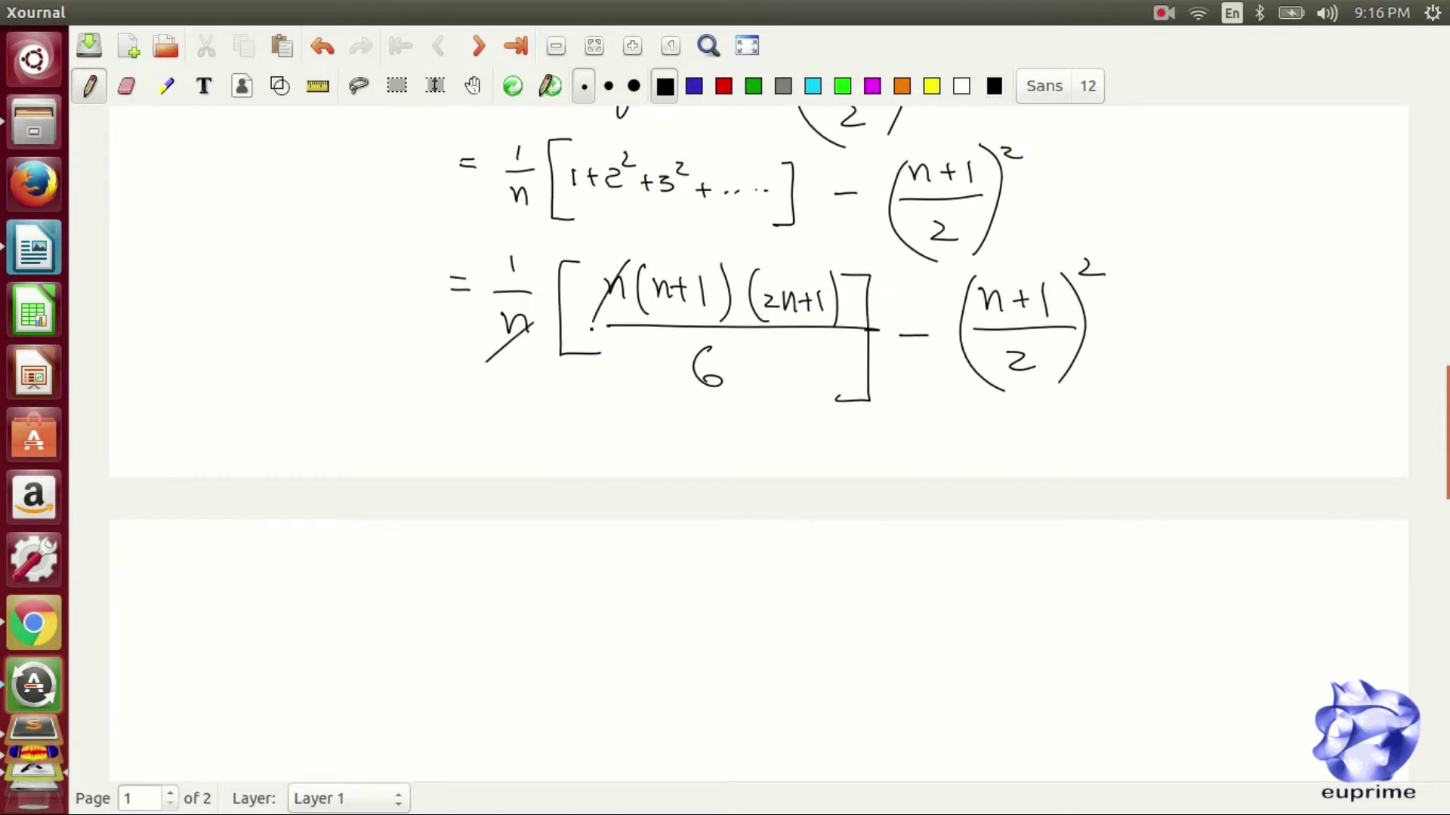
left_click_drag(425, 588, 448, 591)
mouse_move(428, 598)
left_mouse_down()
mouse_move(454, 597)
mouse_move(489, 554)
left_mouse_up()
scroll(454, 599, "down", 1)
- On page 2, write = (n+1)/2 and open a bracket
left_click_drag(494, 539, 537, 556)
mouse_move(468, 571)
left_mouse_down()
mouse_move(559, 567)
mouse_move(529, 623)
left_mouse_up()
mouse_move(583, 505)
left_mouse_down()
mouse_move(574, 625)
mouse_move(611, 625)
left_mouse_up()
left_click_drag(607, 542, 661, 562)
- Fill the bracket with (2n+1)/3 − (n+1)/2 and close it
left_click_drag(714, 527, 717, 563)
left_click_drag(613, 587, 756, 580)
left_click_drag(676, 609, 680, 633)
left_click_drag(767, 577, 797, 574)
left_click_drag(856, 538, 934, 545)
left_click_drag(867, 562, 982, 559)
left_click_drag(906, 591, 940, 613)
left_click_drag(981, 498, 957, 641)
scroll(954, 637, "down", 4)
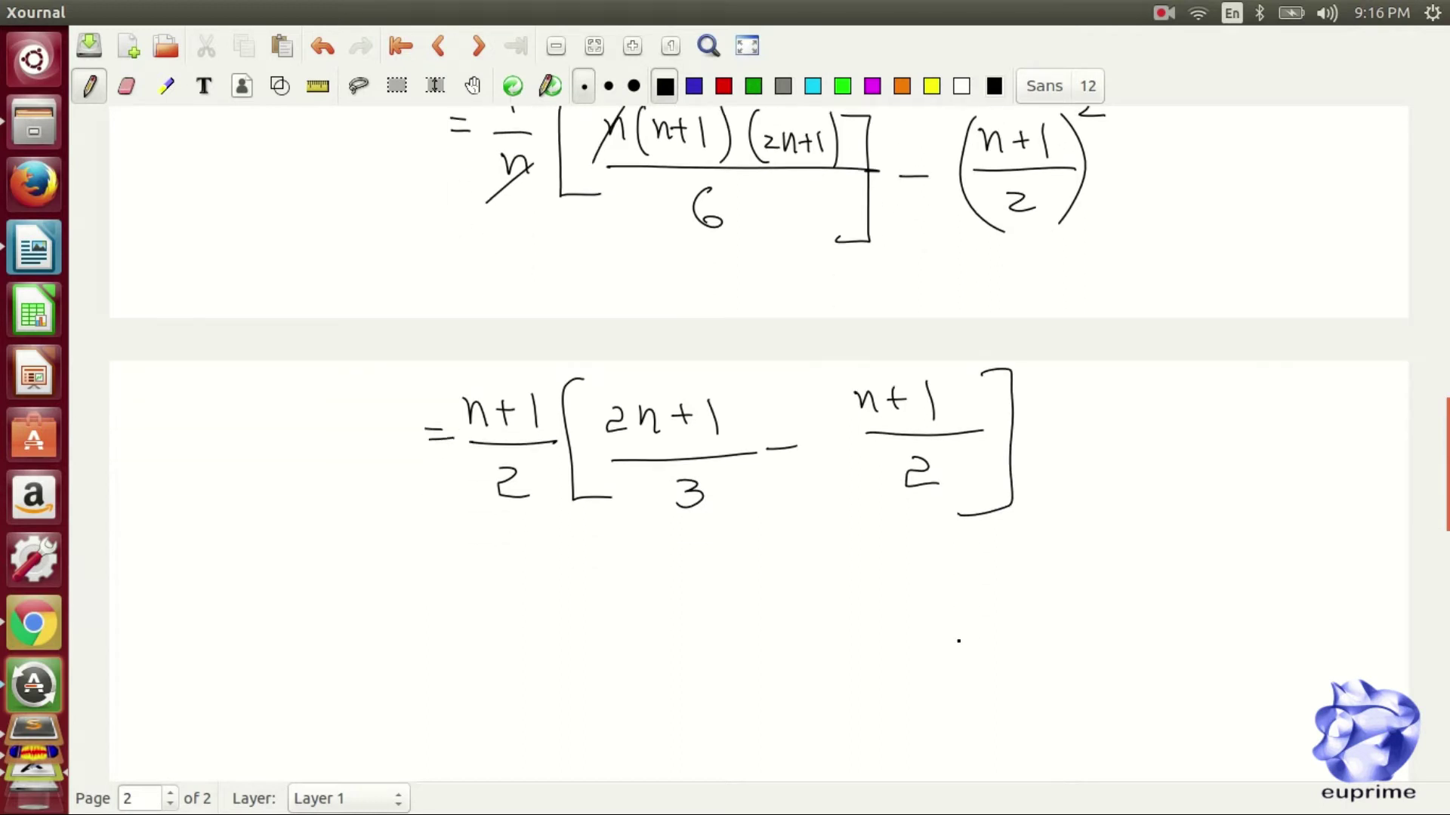
- Write = (n+1)/2 on the next line
left_click_drag(487, 563, 505, 561)
left_click_drag(496, 549, 496, 574)
left_click_drag(524, 549, 526, 575)
mouse_move(456, 596)
left_mouse_down()
mouse_move(545, 592)
mouse_move(514, 647)
left_mouse_up()
- Complete the bracket as (4n + 2 − 3n − 3)/6
mouse_move(579, 540)
left_mouse_down()
mouse_move(622, 664)
mouse_move(610, 587)
left_mouse_up()
mouse_move(625, 560)
left_mouse_down()
mouse_move(647, 578)
mouse_move(693, 567)
left_mouse_up()
mouse_move(677, 553)
left_mouse_down()
mouse_move(678, 580)
mouse_move(731, 574)
left_mouse_up()
left_click_drag(759, 564, 781, 565)
mouse_move(812, 546)
left_mouse_down()
mouse_move(829, 558)
mouse_move(810, 570)
left_mouse_up()
left_click_drag(838, 567, 927, 575)
left_click_drag(625, 624, 937, 606)
left_click_drag(829, 643, 805, 663)
mouse_move(969, 546)
left_mouse_down()
mouse_move(1001, 683)
mouse_move(950, 687)
left_mouse_up()
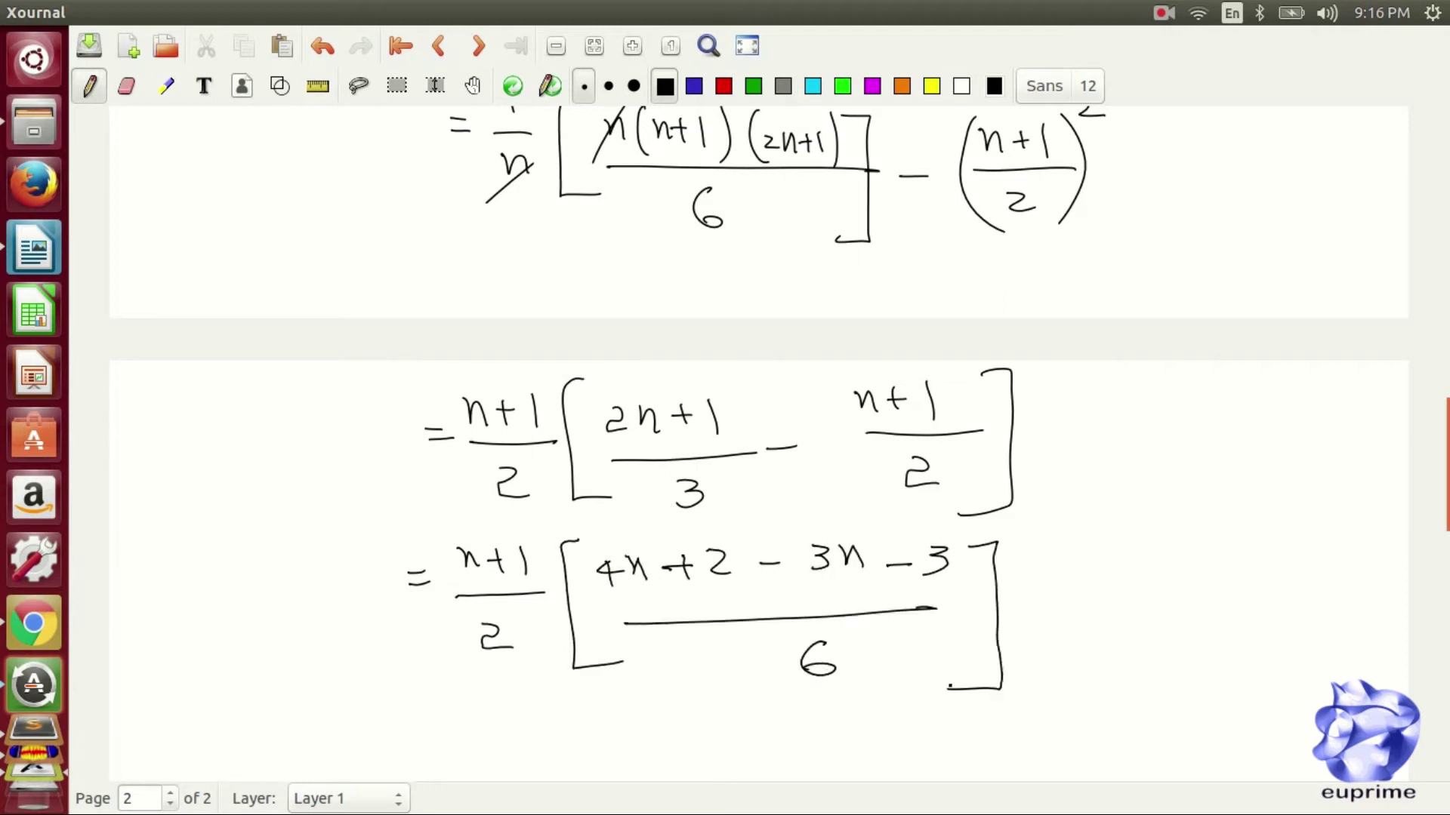
scroll(950, 686, "down", 4)
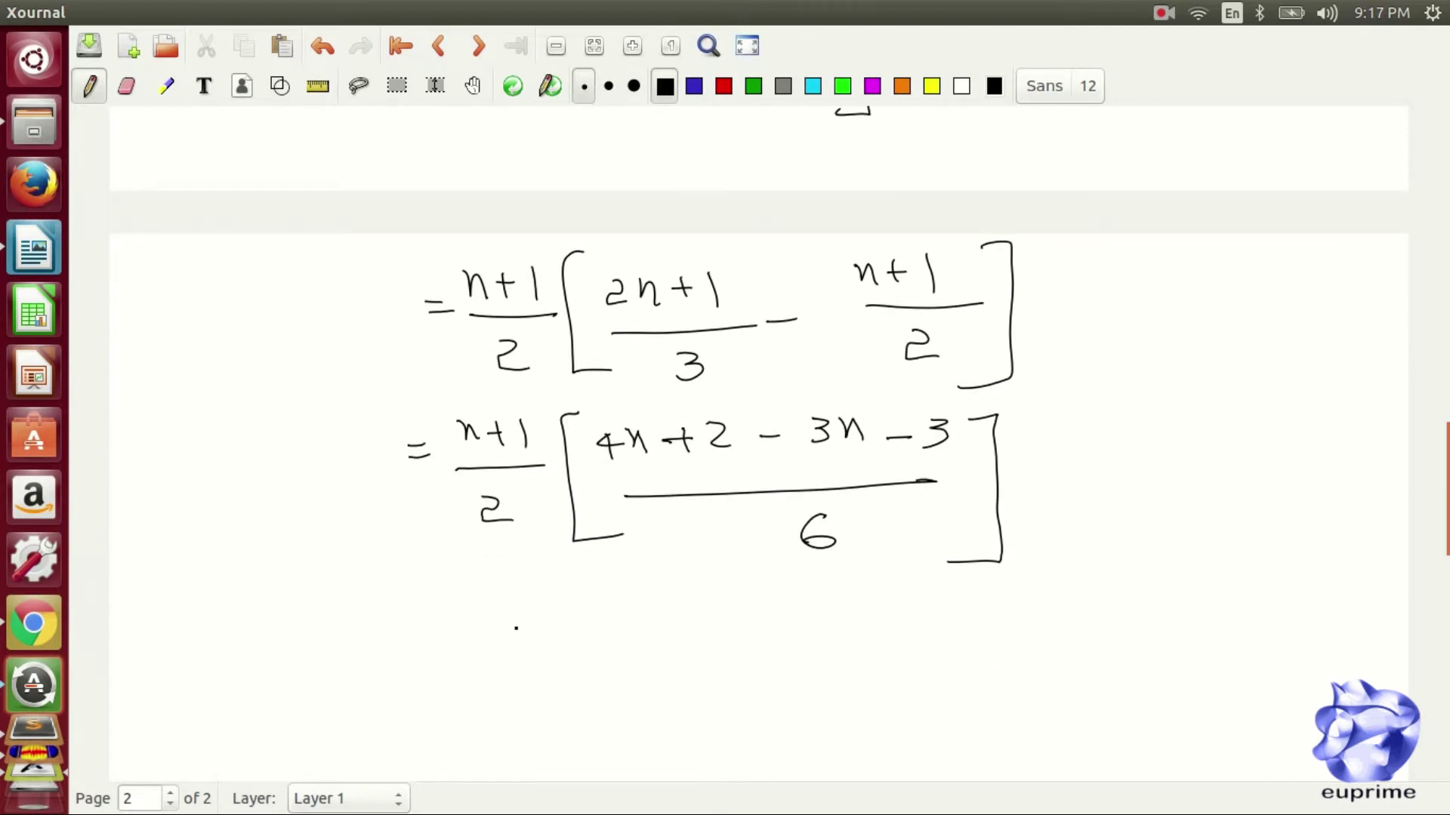
- On a new line, write = (n+1)/2[(n−1)/6]
left_click_drag(464, 616, 483, 614)
left_click_drag(489, 604, 539, 618)
left_click_drag(453, 641, 551, 638)
left_click_drag(498, 675, 523, 693)
left_click_drag(601, 576, 623, 683)
left_click_drag(616, 615, 640, 613)
mouse_move(704, 587)
left_mouse_down()
mouse_move(705, 612)
mouse_move(739, 639)
left_mouse_up()
left_click_drag(699, 663, 686, 679)
left_click_drag(726, 559, 726, 701)
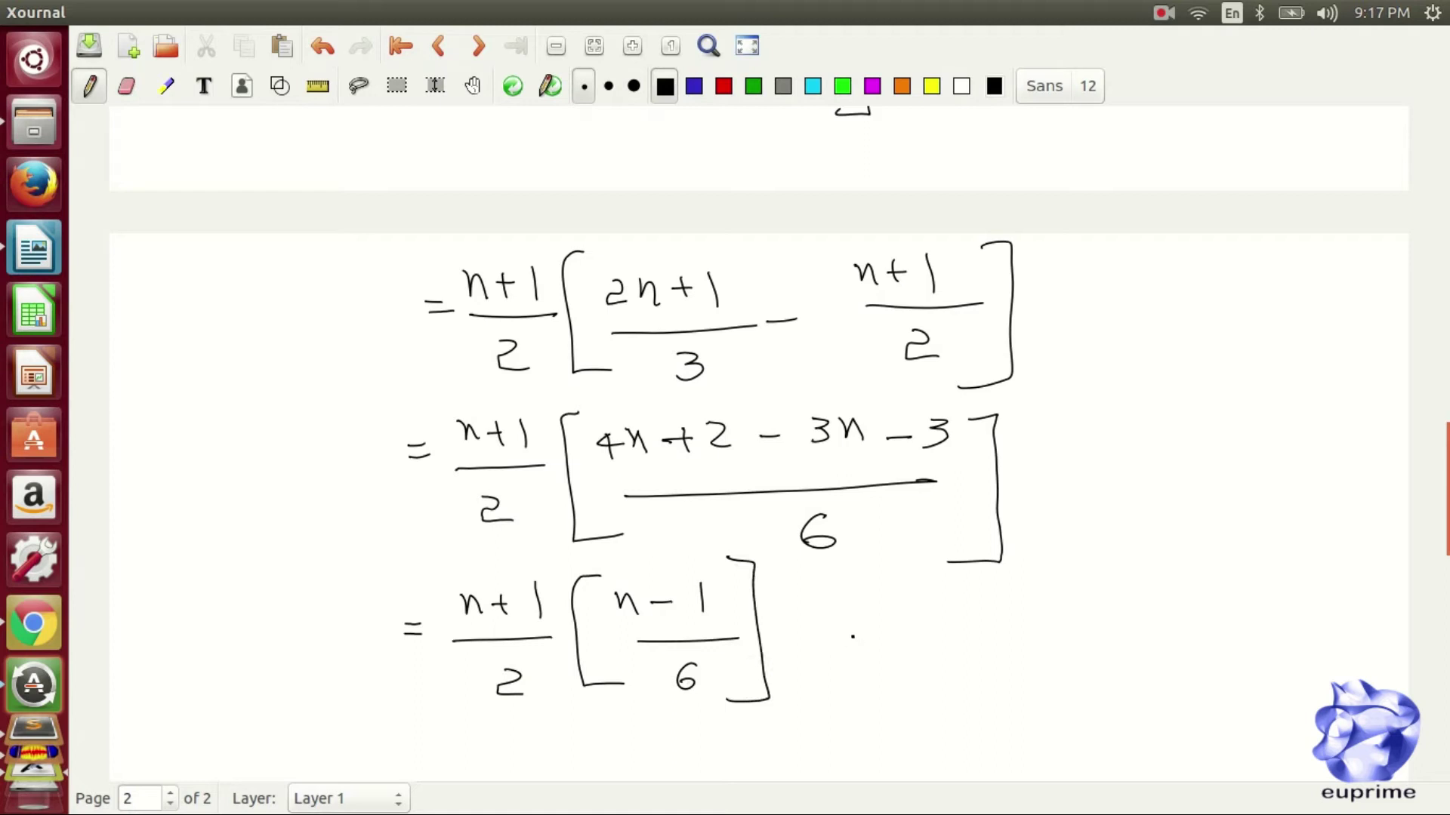
- Extend that line with a further simplification step
left_click_drag(876, 619, 900, 620)
left_click_drag(903, 590, 947, 608)
left_click_drag(962, 595, 964, 625)
left_click_drag(880, 648, 1006, 638)
mouse_move(931, 672)
left_mouse_down()
mouse_move(934, 692)
mouse_move(985, 690)
left_mouse_up()
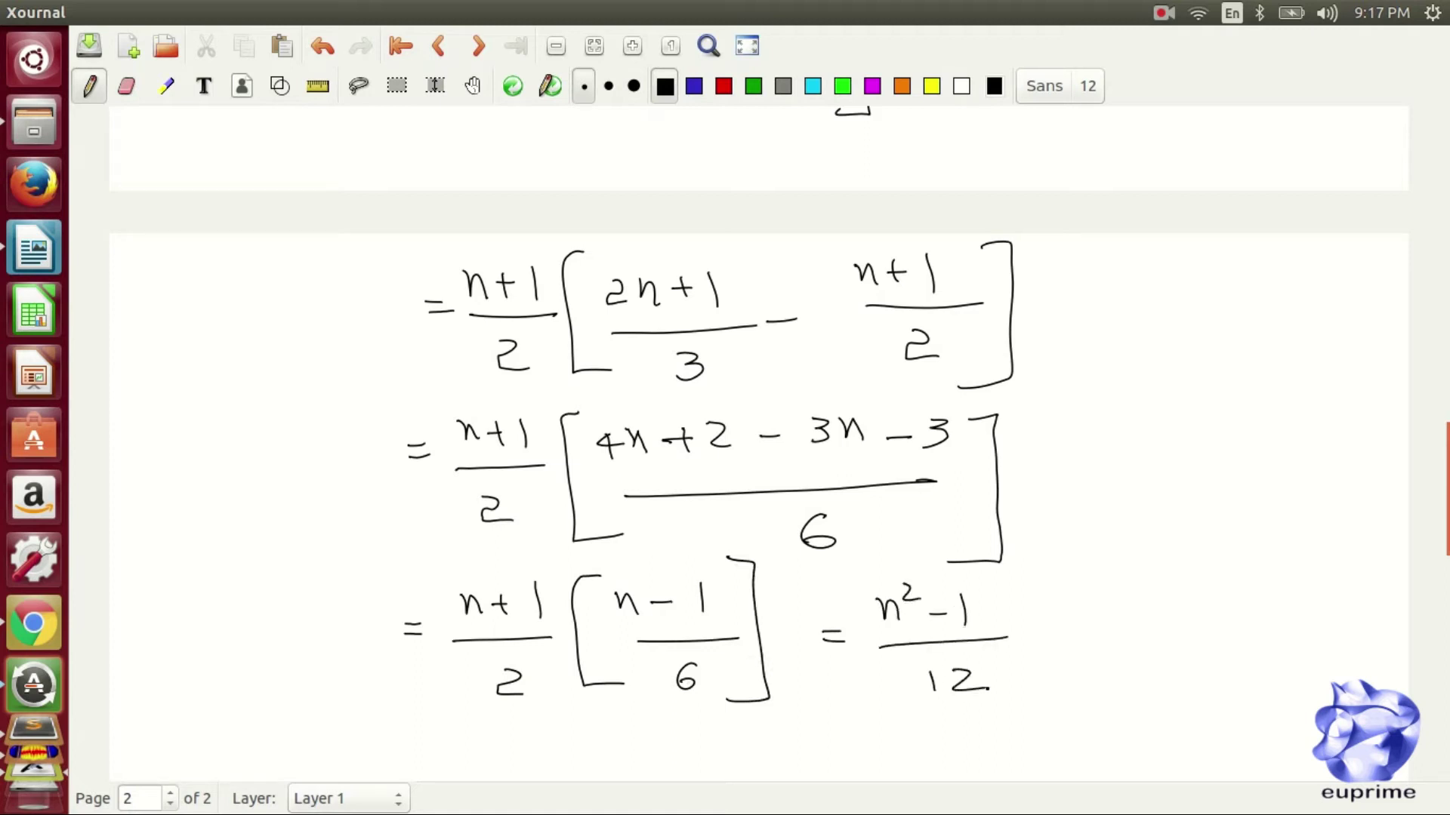
scroll(986, 689, "down", 7)
- Write and box V[X] = (n²−1)/12, then begin the Moment Generating Function heading
left_click_drag(324, 524, 347, 522)
left_click_drag(361, 527, 377, 555)
left_click_drag(377, 526, 360, 556)
left_click_drag(355, 519, 368, 568)
left_click_drag(381, 514, 389, 556)
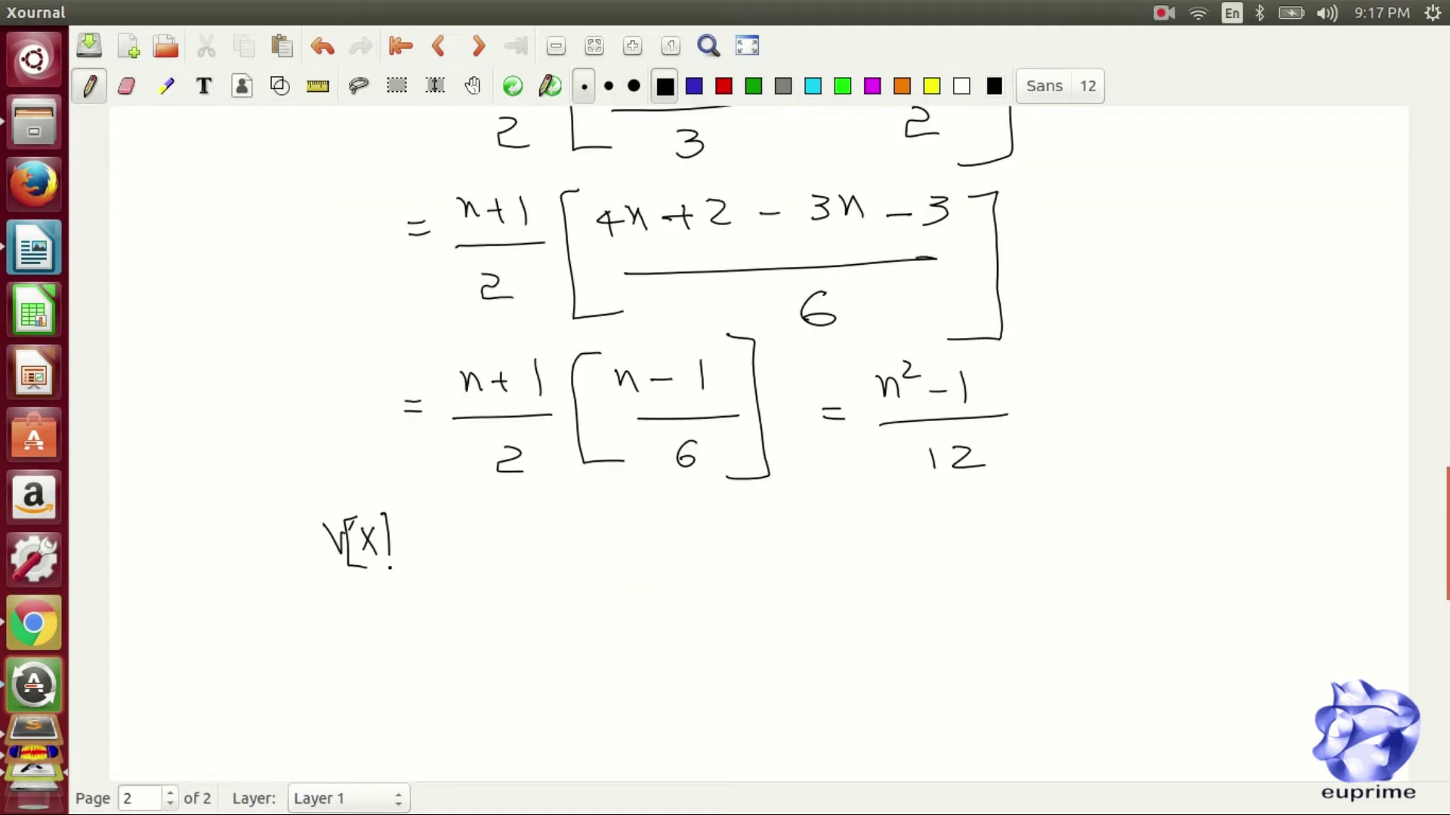
left_click_drag(482, 516, 499, 529)
left_click_drag(505, 534, 522, 533)
left_click_drag(538, 517, 577, 560)
left_click_drag(491, 598, 496, 619)
left_click_drag(510, 598, 537, 616)
mouse_move(293, 491)
left_mouse_down()
mouse_move(306, 645)
mouse_move(581, 492)
mouse_move(295, 498)
left_mouse_up()
scroll(297, 505, "down", 5)
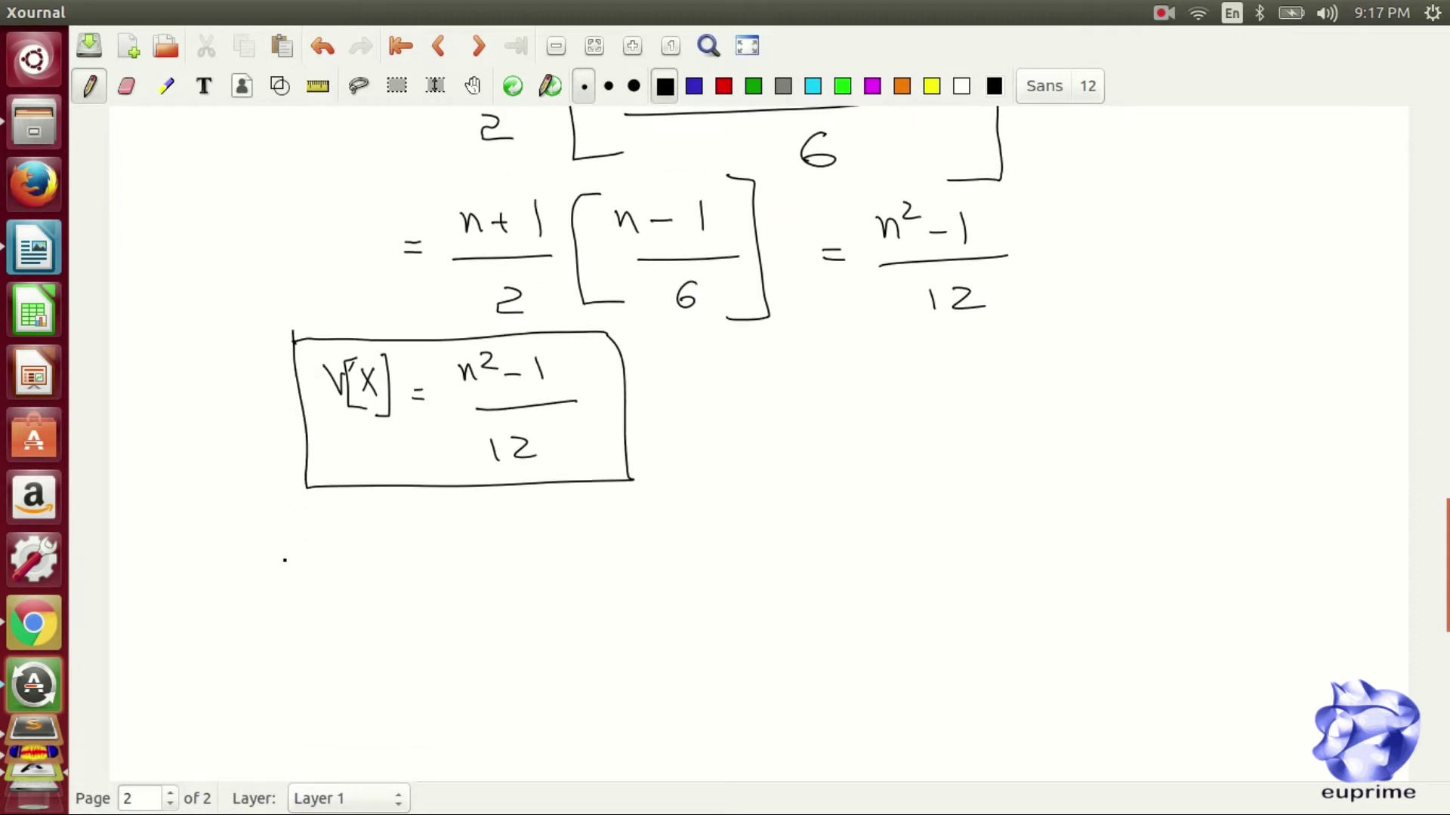
left_click_drag(255, 548, 356, 572)
- Write the heading 'Moment Generating Function' below the previous box
mouse_move(361, 521)
left_mouse_down()
mouse_move(367, 572)
mouse_move(372, 531)
left_mouse_up()
mouse_move(417, 545)
left_mouse_down()
mouse_move(423, 561)
mouse_move(489, 549)
mouse_move(501, 515)
left_mouse_up()
mouse_move(482, 527)
left_mouse_down()
mouse_move(513, 523)
mouse_move(572, 560)
mouse_move(565, 619)
left_mouse_up()
left_click_drag(605, 521, 635, 516)
left_click(651, 538)
mouse_move(627, 521)
left_mouse_down()
mouse_move(618, 560)
mouse_move(706, 562)
left_mouse_up()
mouse_move(721, 508)
left_mouse_down()
mouse_move(755, 563)
mouse_move(798, 563)
left_mouse_up()
- Write Mx(t) = Σ from x=1 to ∞ and underline the heading
mouse_move(317, 683)
left_mouse_down()
mouse_move(338, 651)
mouse_move(349, 684)
left_mouse_up()
left_click_drag(355, 676, 366, 693)
left_click_drag(389, 634, 395, 688)
left_click_drag(406, 632, 407, 672)
mouse_move(416, 627)
left_mouse_down()
mouse_move(435, 697)
mouse_move(489, 664)
left_mouse_up()
left_click_drag(471, 672, 496, 671)
mouse_move(585, 636)
left_mouse_down()
mouse_move(540, 682)
mouse_move(610, 677)
mouse_move(574, 723)
left_mouse_up()
left_click_drag(574, 712, 591, 719)
left_click_drag(610, 702, 613, 723)
left_click_drag(565, 623, 589, 619)
left_click_drag(292, 589, 809, 562)
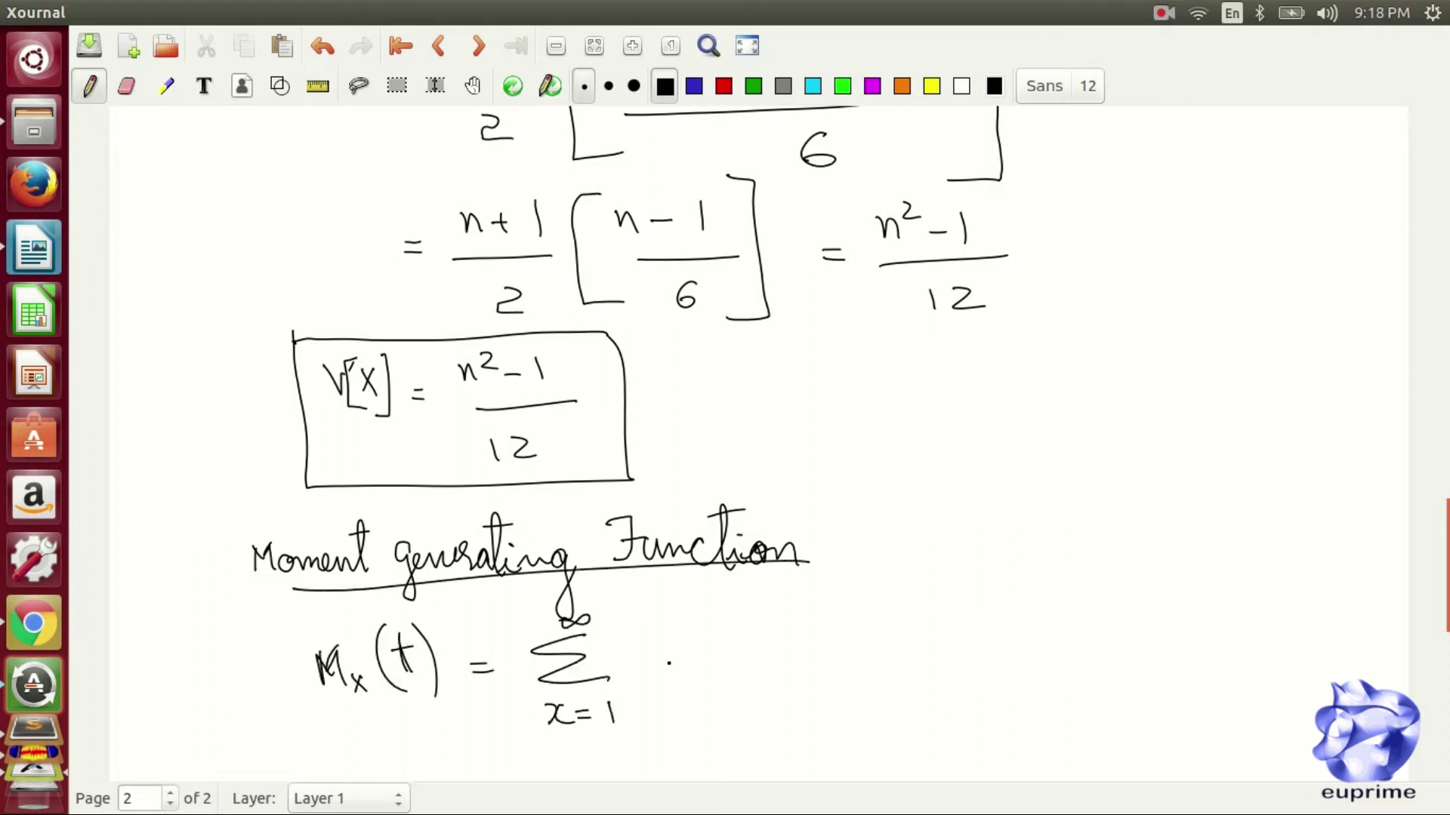
- Complete the sum with the summand e^tx f(x), then start the Method of Moments heading
left_click_drag(639, 665, 666, 676)
mouse_move(668, 614)
left_mouse_down()
mouse_move(670, 651)
mouse_move(727, 643)
left_mouse_up()
mouse_move(769, 634)
left_mouse_down()
mouse_move(749, 714)
mouse_move(770, 677)
left_mouse_up()
left_click_drag(790, 638, 773, 683)
left_click_drag(785, 657, 823, 655)
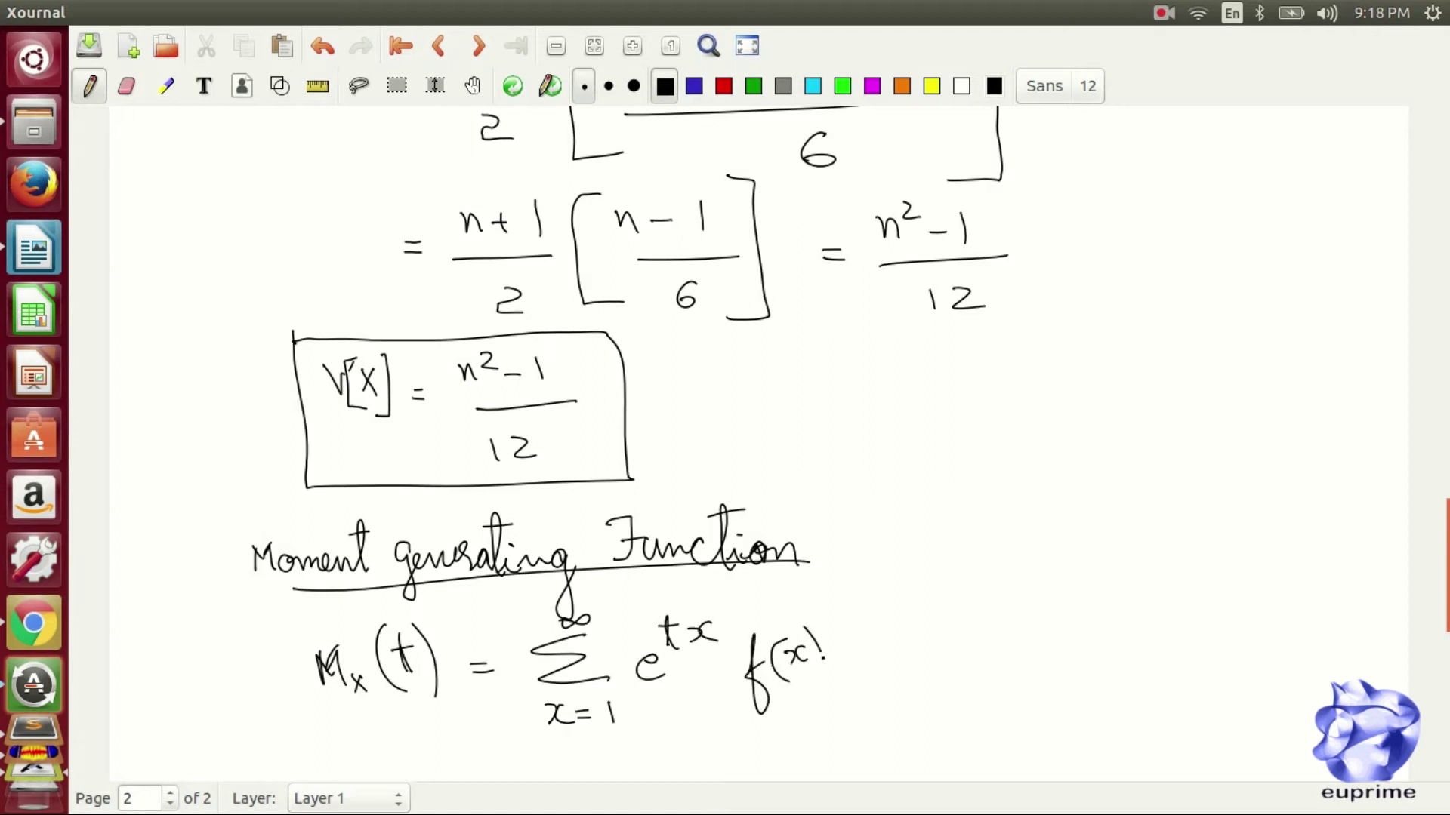
scroll(831, 415, "down", 1)
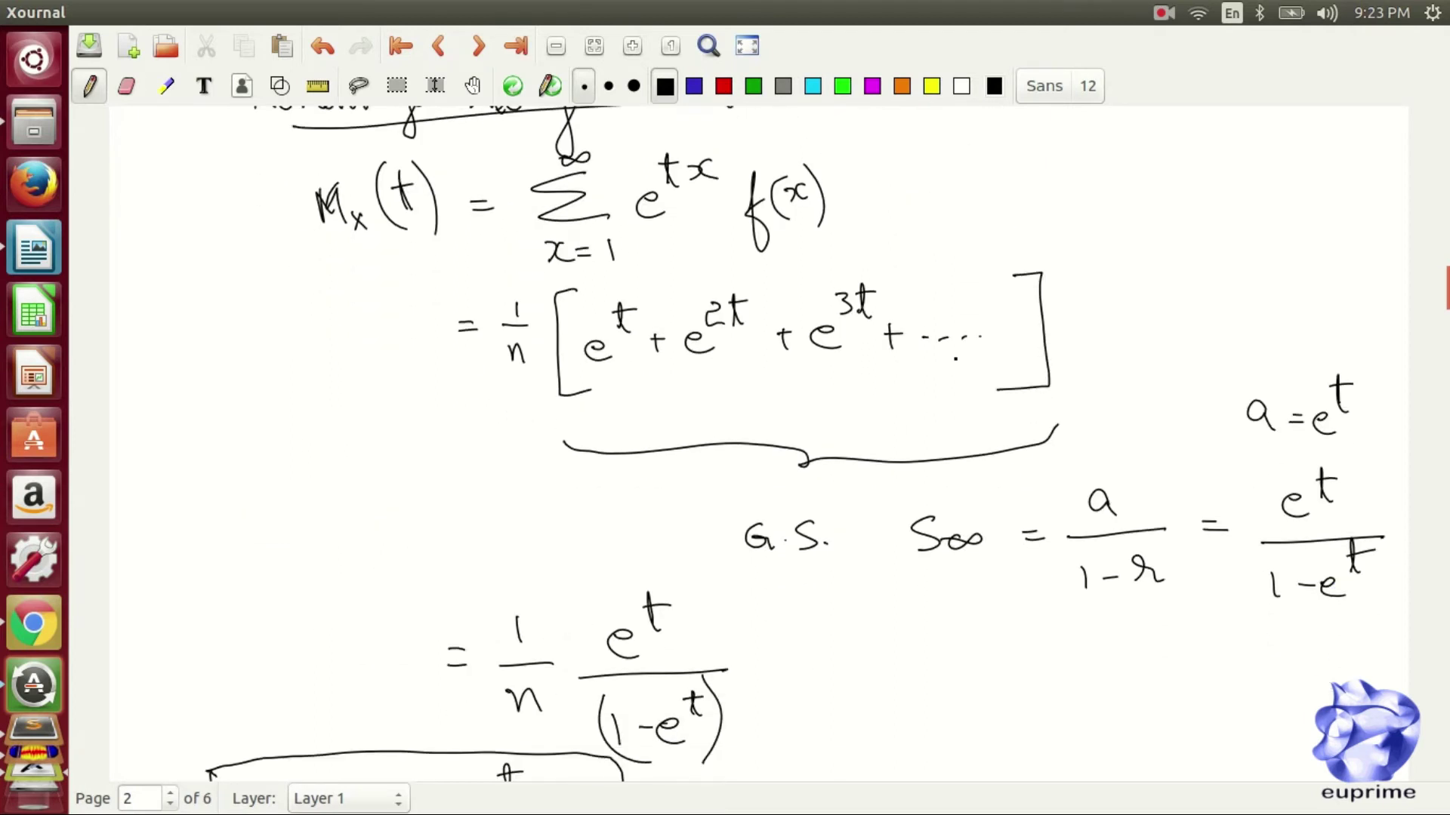
scroll(955, 359, "down", 10)
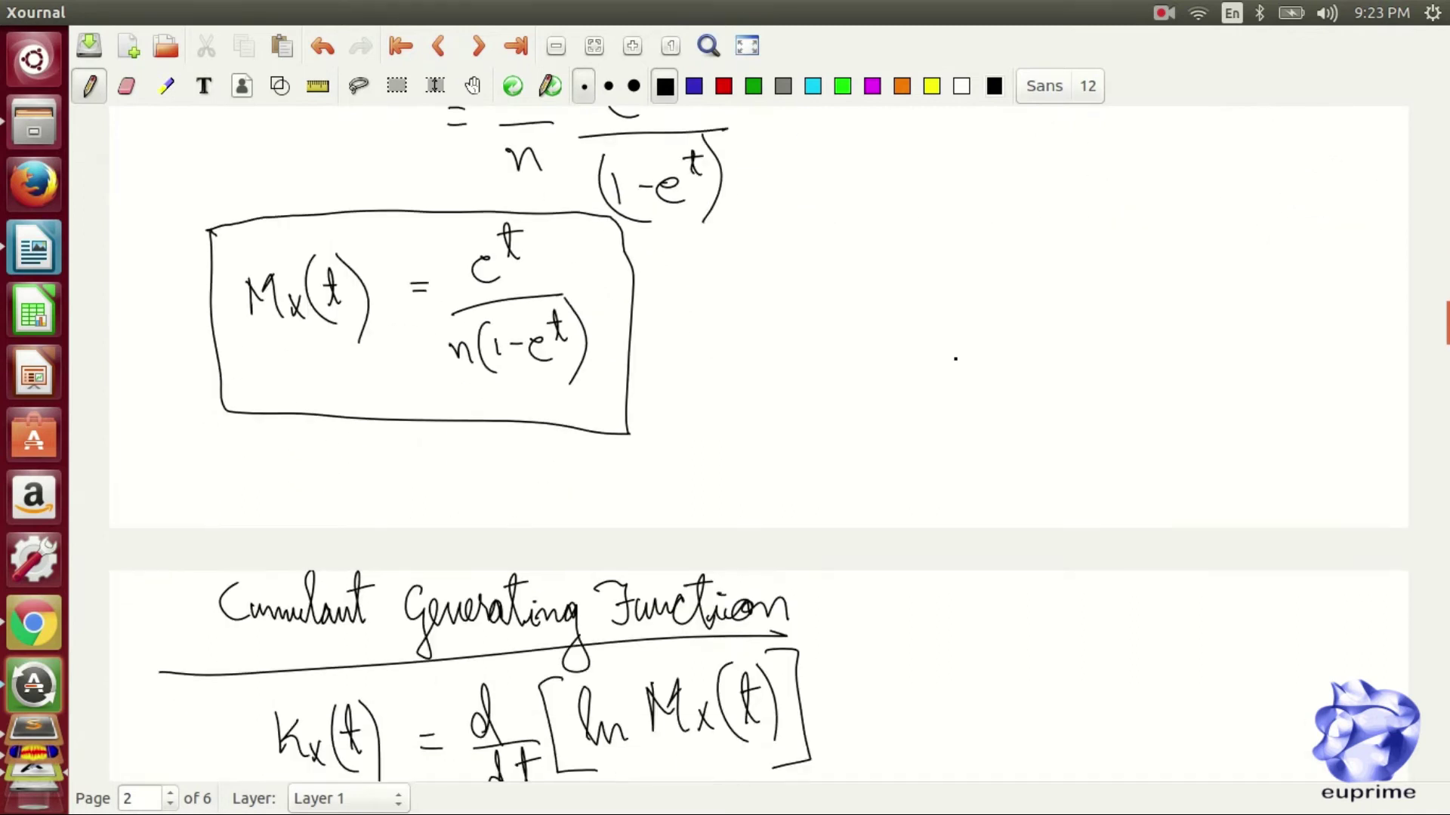
scroll(955, 359, "down", 7)
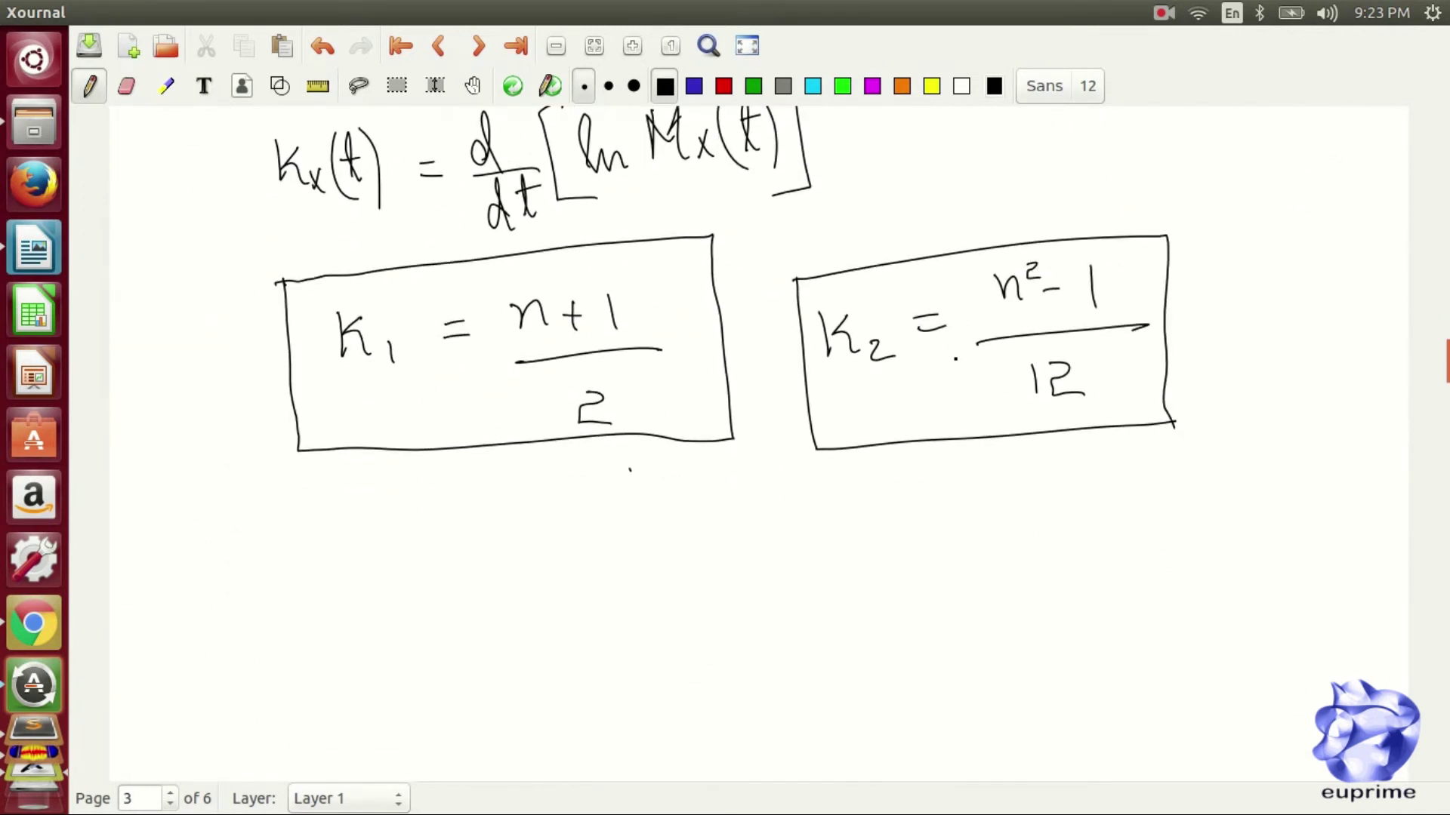
mouse_move(181, 547)
left_mouse_down()
mouse_move(249, 528)
mouse_move(332, 596)
mouse_move(403, 541)
mouse_move(466, 545)
mouse_move(507, 568)
left_mouse_up()
- Finish and underline the Method of Moments heading, then write μ₁' = d/dt[Mx(t)]
left_click_drag(131, 589, 531, 598)
left_click_drag(247, 698, 279, 688)
left_click_drag(434, 643, 439, 671)
mouse_move(400, 676)
left_mouse_down()
mouse_move(492, 681)
mouse_move(434, 741)
left_mouse_up()
left_click_drag(458, 689, 470, 736)
left_click_drag(452, 706, 539, 671)
left_click_drag(551, 651, 568, 672)
left_click_drag(591, 619, 582, 679)
left_click_drag(589, 627, 604, 664)
left_click_drag(612, 617, 619, 679)
left_click_drag(516, 613, 556, 692)
mouse_move(638, 588)
left_mouse_down()
mouse_move(657, 623)
mouse_move(631, 702)
left_mouse_up()
- Begin the expanded line with d/dt and the 1/n factor
scroll(641, 696, "down", 5)
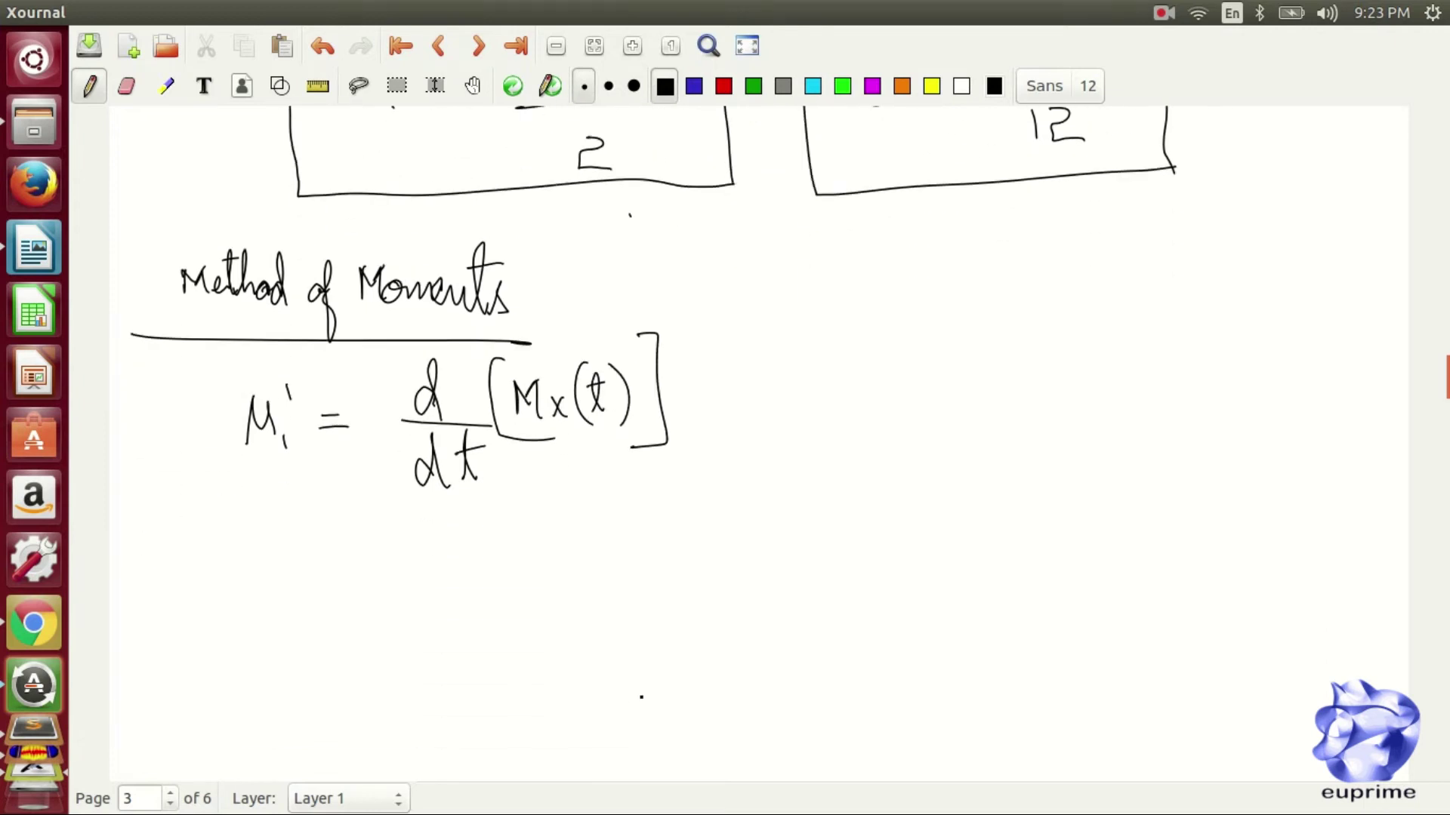
left_click_drag(407, 560, 408, 586)
mouse_move(364, 601)
left_mouse_down()
mouse_move(441, 601)
mouse_move(417, 670)
left_mouse_up()
mouse_move(447, 613)
left_mouse_down()
mouse_move(436, 668)
mouse_move(454, 631)
left_mouse_up()
left_click_drag(499, 513, 522, 649)
left_click_drag(503, 586, 554, 584)
left_click_drag(507, 609, 520, 627)
- Write the bracketed series e^t + e^2t + … after 1/n
left_click_drag(615, 525, 613, 644)
left_click_drag(609, 589, 639, 603)
left_click_drag(648, 528, 667, 541)
mouse_move(668, 598)
left_mouse_down()
mouse_move(693, 596)
mouse_move(684, 611)
left_mouse_up()
left_click_drag(717, 594, 746, 613)
mouse_move(732, 550)
left_mouse_down()
mouse_move(785, 566)
mouse_move(795, 545)
left_mouse_up()
left_click_drag(784, 601, 812, 600)
left_click_drag(798, 585, 801, 615)
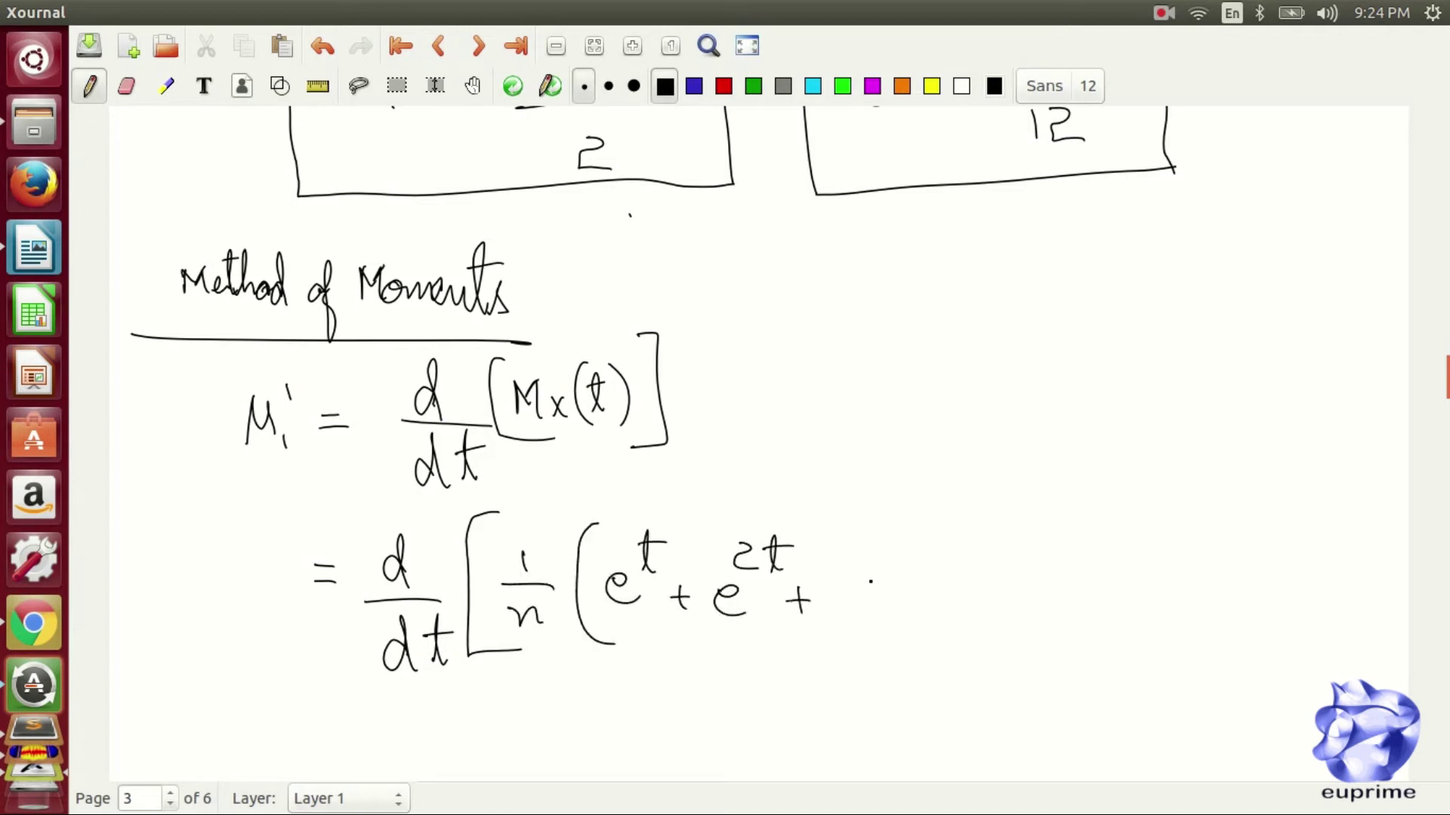
left_click_drag(932, 516, 934, 647)
left_click_drag(948, 492, 934, 668)
- Start the differentiated line with 1/n and the e^t term
scroll(938, 673, "down", 5)
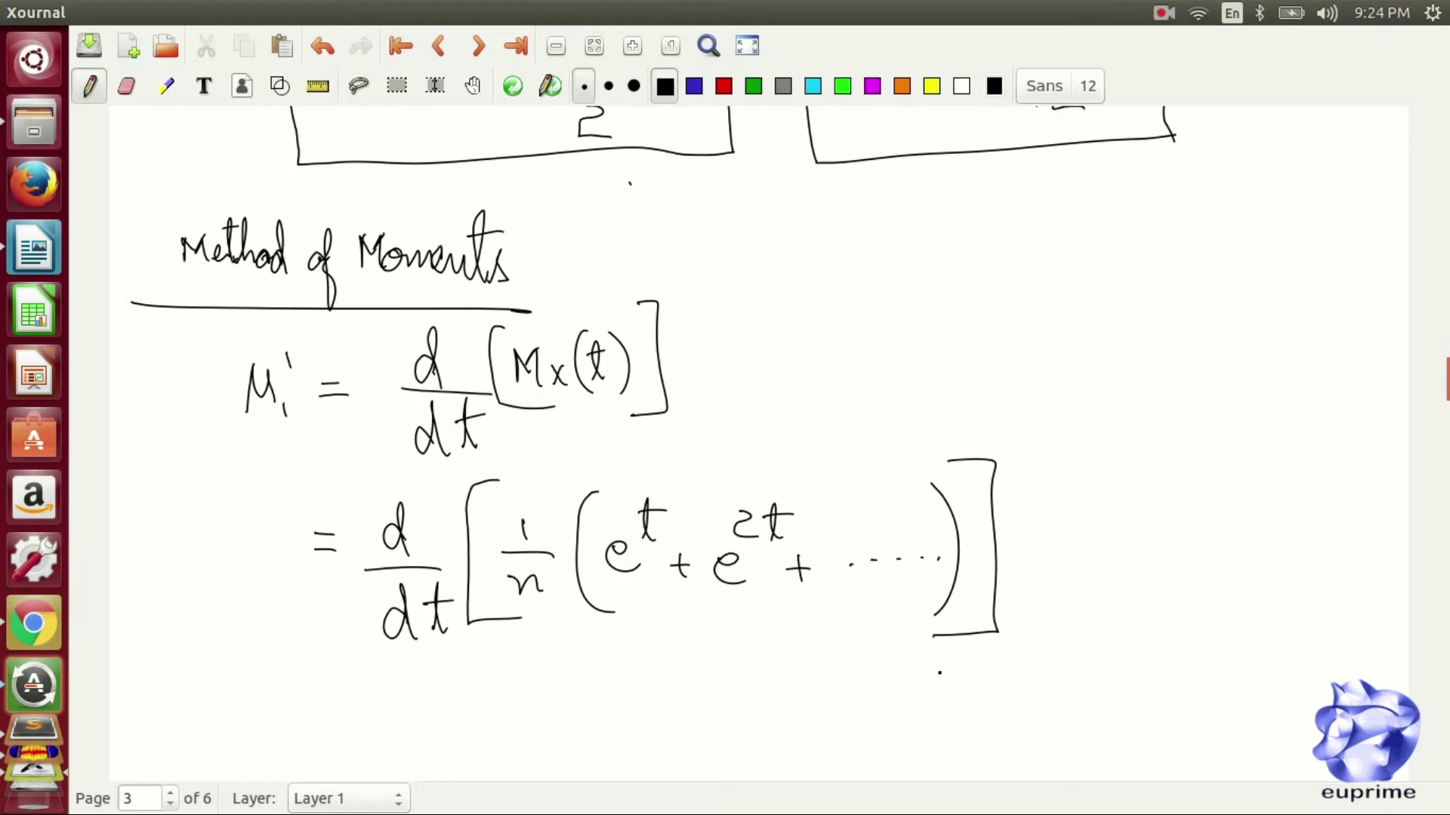
left_click_drag(338, 613, 411, 615)
left_click_drag(357, 636, 387, 664)
left_click_drag(477, 550, 495, 709)
mouse_move(483, 640)
left_mouse_down()
mouse_move(517, 628)
mouse_move(534, 650)
left_mouse_up()
left_click_drag(541, 570, 537, 619)
left_click_drag(526, 586, 560, 581)
- Add the terms 2e^2t and 3e^3t and finish the differentiated series
left_click_drag(627, 624, 664, 650)
left_click_drag(671, 638, 705, 646)
left_click_drag(691, 585, 713, 608)
mouse_move(726, 573)
left_mouse_down()
mouse_move(725, 610)
mouse_move(769, 636)
left_mouse_up()
mouse_move(755, 626)
left_mouse_down()
mouse_move(757, 656)
mouse_move(793, 646)
left_mouse_up()
mouse_move(811, 634)
left_mouse_down()
mouse_move(855, 641)
mouse_move(849, 606)
left_mouse_up()
left_click_drag(878, 568, 876, 617)
left_click_drag(871, 588, 899, 586)
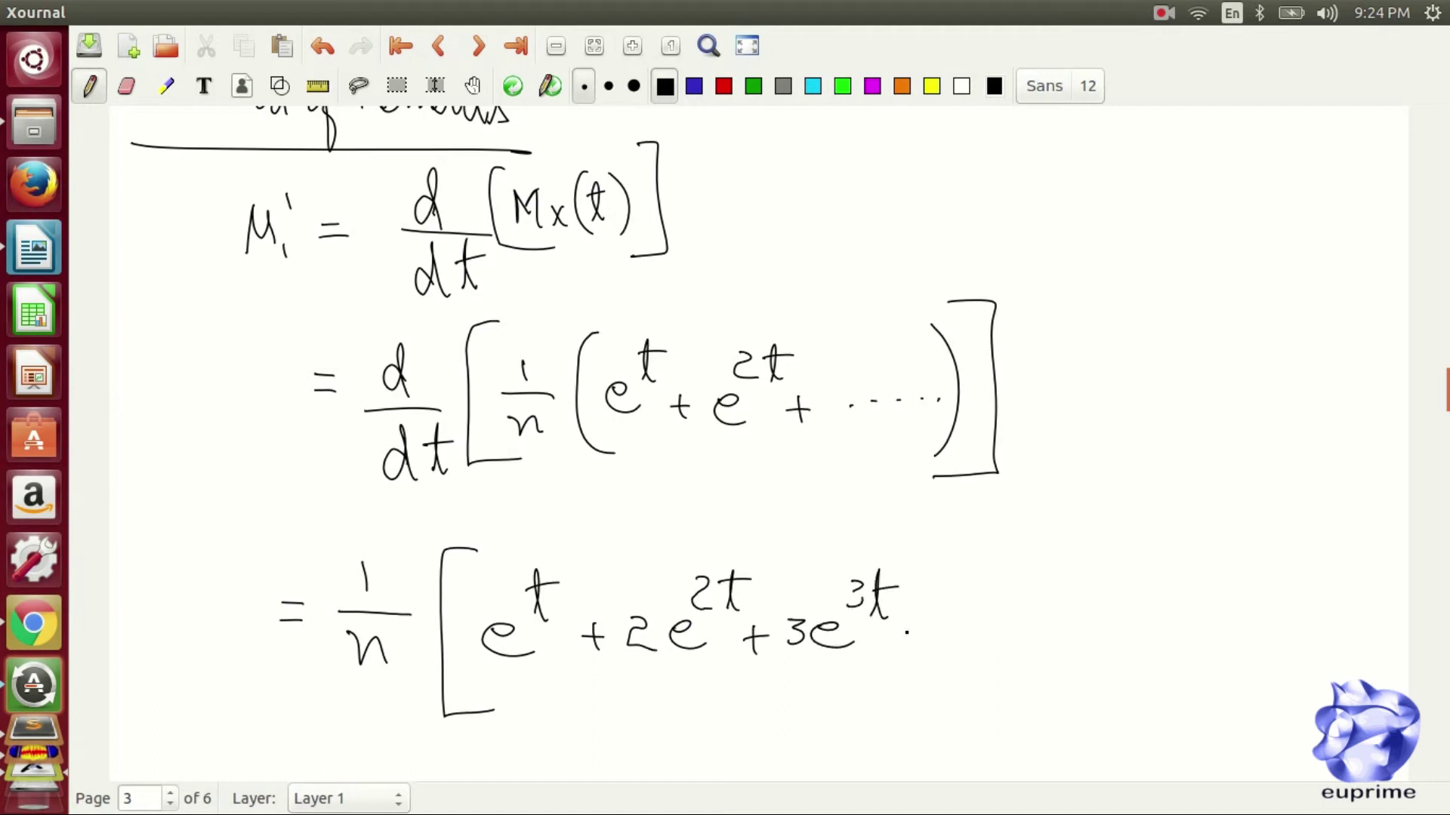
left_click_drag(1055, 556, 1034, 705)
left_click_drag(1129, 662, 1131, 706)
left_click_drag(1118, 670, 1174, 672)
left_click_drag(1153, 689, 1174, 688)
left_click_drag(1197, 668, 1195, 669)
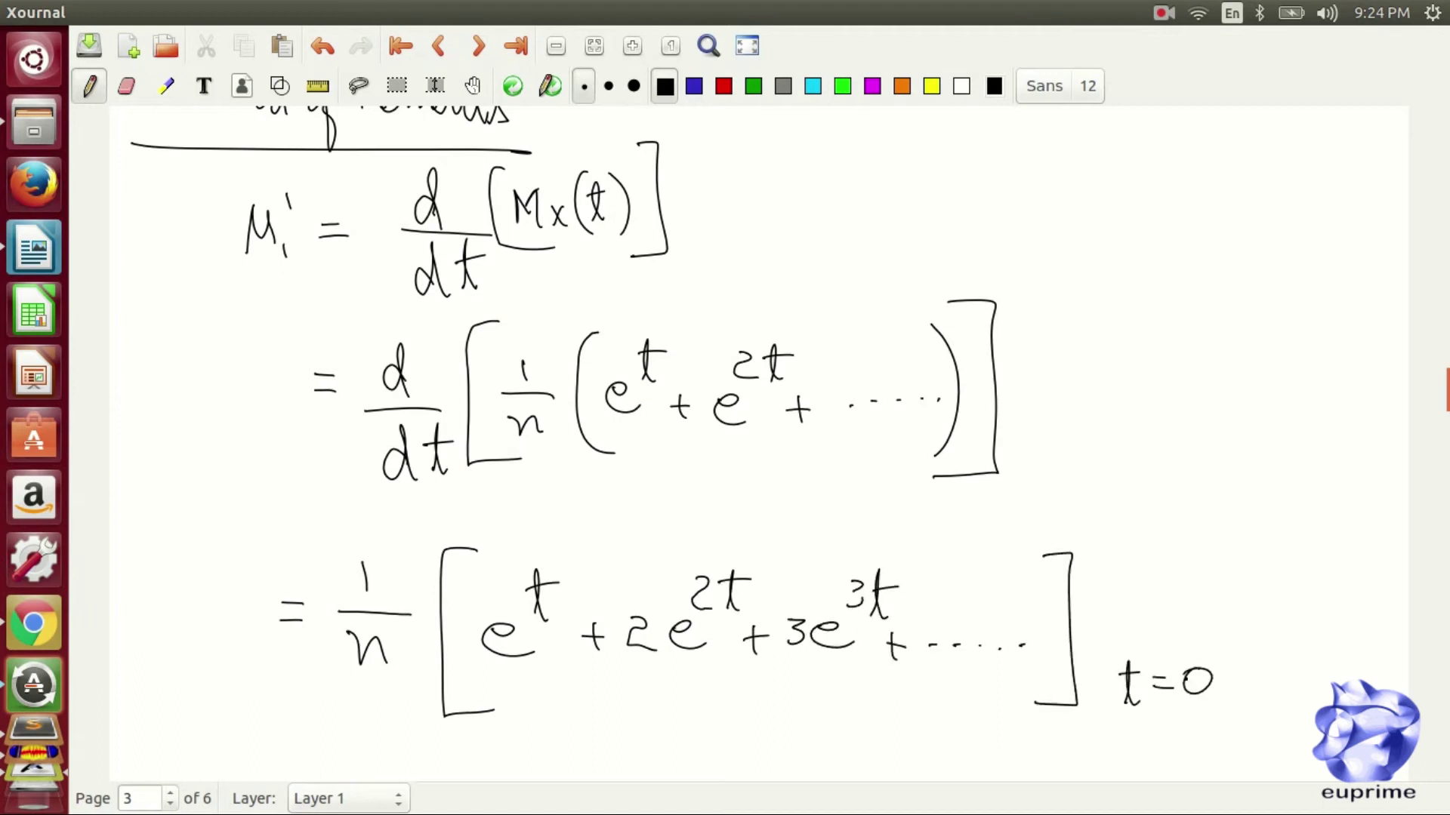
- Write the next line as 1/n times n(n+1)/2 in brackets
scroll(1185, 679, "down", 5)
left_click_drag(347, 534, 349, 556)
left_click_drag(325, 571, 383, 572)
left_click_drag(333, 615, 361, 617)
mouse_move(433, 524)
left_mouse_down()
mouse_move(410, 649)
mouse_move(455, 653)
left_mouse_up()
left_click_drag(453, 562, 491, 577)
left_click_drag(499, 562, 549, 567)
left_click_drag(560, 531, 565, 582)
left_click_drag(443, 594, 596, 595)
left_click_drag(499, 632, 531, 649)
left_click_drag(571, 521, 563, 659)
- Simplify the result to (n+1)/2
left_click_drag(801, 560, 817, 579)
left_click_drag(823, 568, 841, 568)
mouse_move(832, 559)
left_mouse_down()
mouse_move(832, 579)
mouse_move(854, 582)
left_mouse_up()
left_click_drag(785, 598, 878, 597)
left_click_drag(813, 628, 836, 646)
left_click_drag(842, 644, 843, 645)
- Write μ₁' = (n+1)/2 as the first moment and box it
left_click_drag(258, 736, 280, 725)
left_click_drag(294, 721, 296, 738)
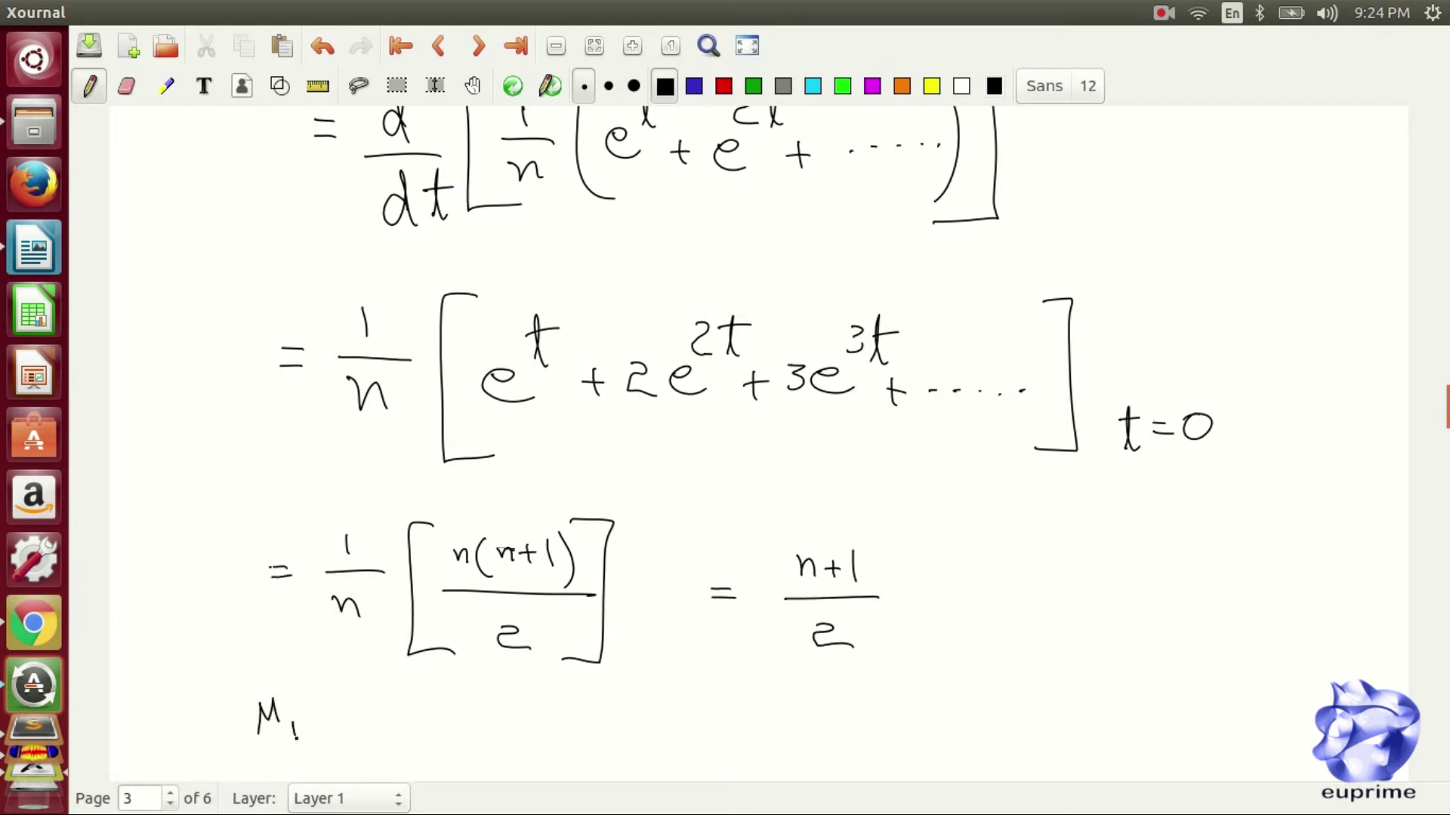
left_click_drag(450, 689, 450, 715)
left_click_drag(384, 728, 475, 726)
left_click_drag(413, 755, 438, 775)
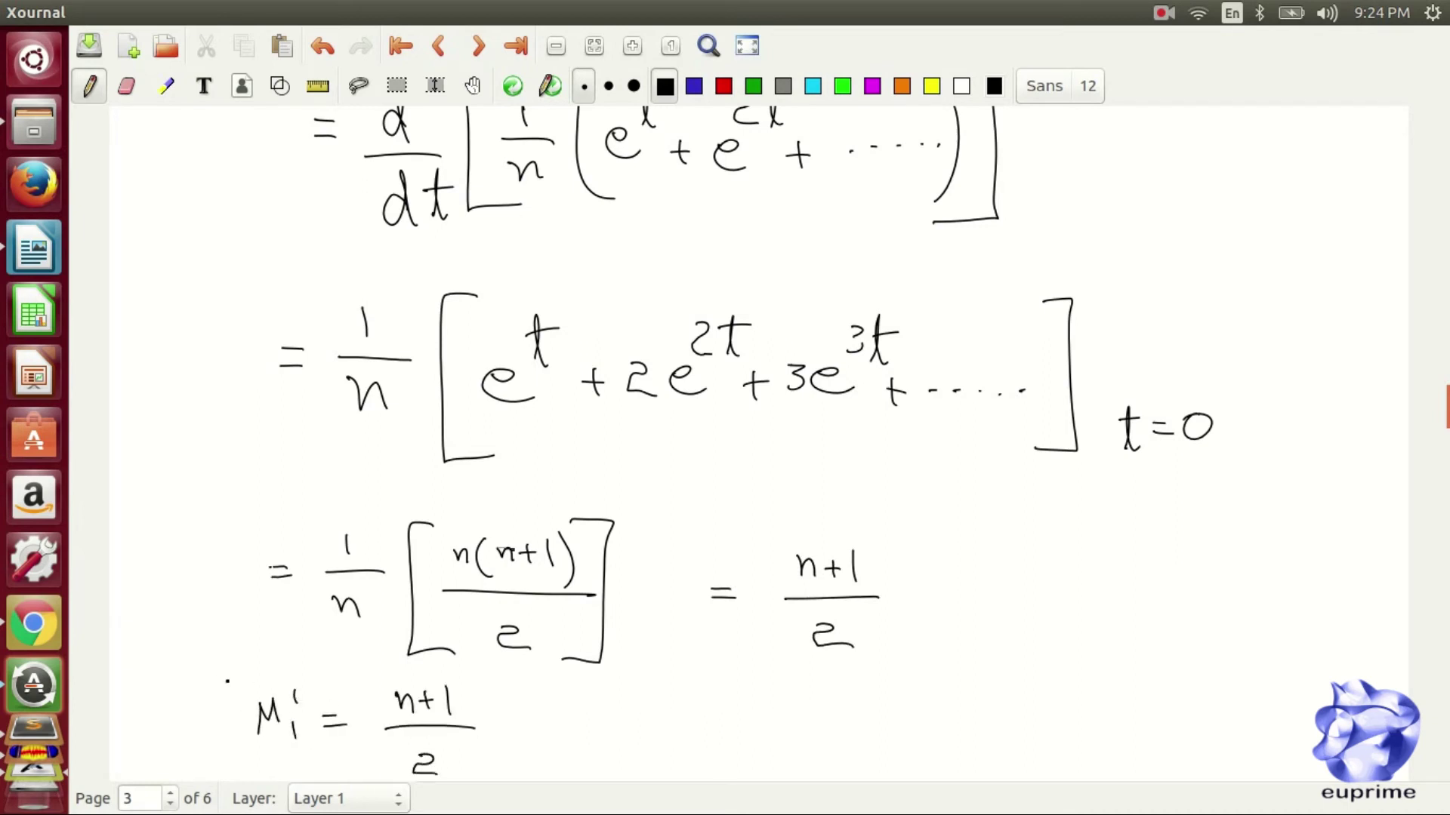
scroll(228, 681, "down", 2)
mouse_move(228, 618)
left_mouse_down()
mouse_move(498, 748)
mouse_move(256, 610)
mouse_move(227, 616)
mouse_move(310, 575)
mouse_move(409, 558)
left_mouse_up()
scroll(224, 620, "down", 6)
scroll(224, 620, "down", 3)
- Write μ₂' as the second derivative d²/dt² of Mx(t) evaluated at t=0
left_click_drag(377, 574, 408, 574)
mouse_move(504, 538)
left_mouse_down()
mouse_move(492, 553)
mouse_move(511, 568)
left_mouse_up()
left_click_drag(516, 502, 541, 513)
mouse_move(468, 566)
left_mouse_down()
mouse_move(578, 564)
mouse_move(523, 616)
left_mouse_up()
left_click_drag(532, 578, 547, 586)
left_click_drag(625, 519, 672, 531)
mouse_move(706, 491)
left_mouse_down()
mouse_move(709, 524)
mouse_move(693, 538)
left_mouse_up()
left_click_drag(723, 484, 726, 536)
mouse_move(624, 478)
left_mouse_down()
mouse_move(605, 539)
mouse_move(653, 572)
left_mouse_up()
mouse_move(740, 470)
left_mouse_down()
mouse_move(730, 573)
mouse_move(788, 596)
left_mouse_up()
left_click_drag(784, 578, 799, 577)
left_click_drag(809, 581, 822, 580)
left_click_drag(809, 588, 844, 571)
scroll(841, 566, "down", 5)
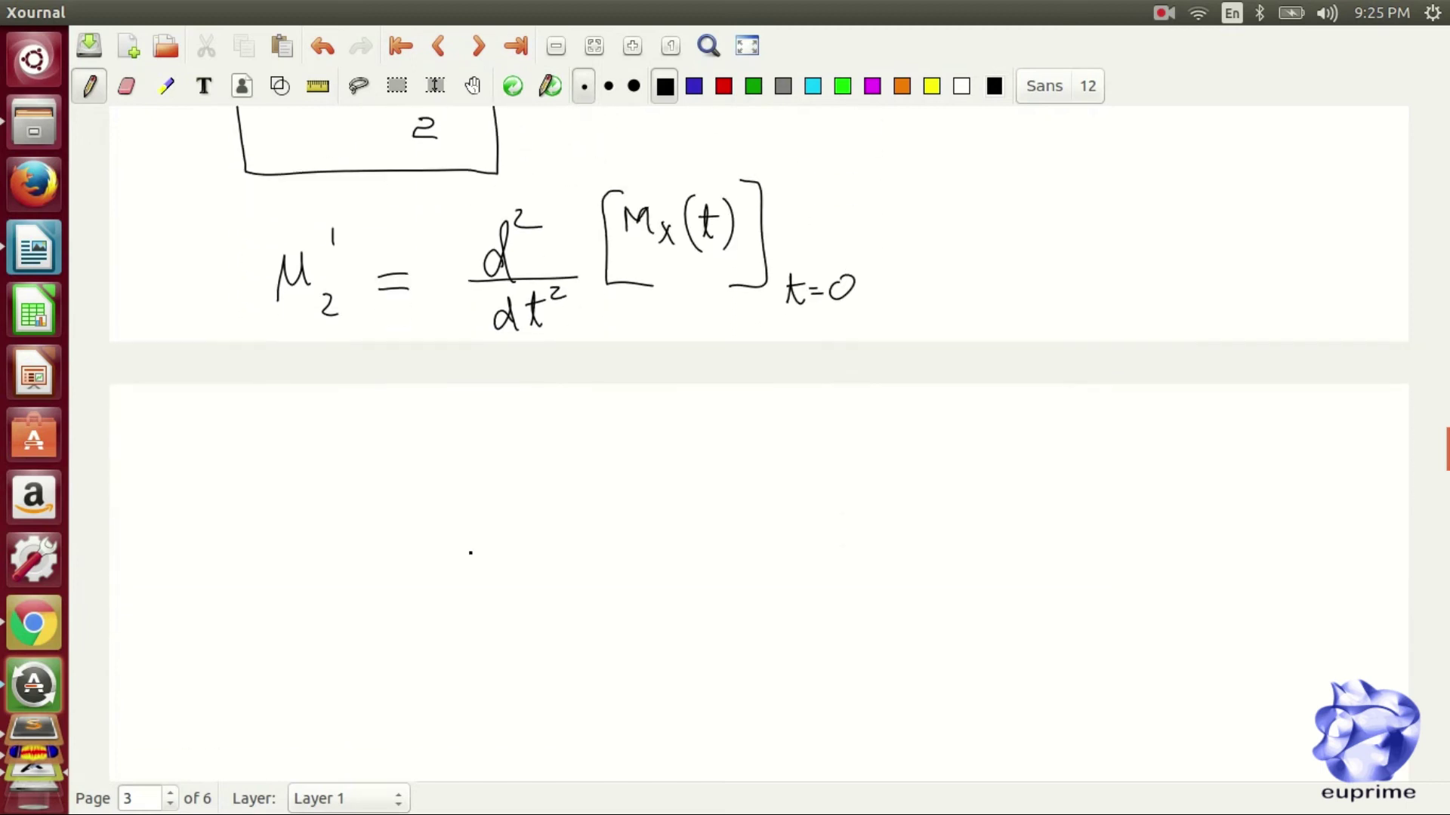
- Begin the next line as d/dt of 1/n times a series opening with e^t
left_click_drag(470, 453, 472, 423)
left_click_drag(435, 494, 510, 495)
mouse_move(468, 529)
left_mouse_down()
mouse_move(470, 498)
mouse_move(492, 551)
left_mouse_up()
mouse_move(542, 414)
left_mouse_down()
mouse_move(519, 416)
mouse_move(572, 542)
left_mouse_up()
left_click_drag(563, 437, 564, 458)
mouse_move(552, 474)
left_mouse_down()
mouse_move(589, 473)
mouse_move(587, 521)
left_mouse_up()
mouse_move(636, 414)
left_mouse_down()
mouse_move(642, 530)
mouse_move(660, 519)
left_mouse_up()
mouse_move(682, 427)
left_mouse_down()
mouse_move(676, 472)
mouse_move(766, 510)
mouse_move(811, 489)
left_mouse_up()
- Continue the series with the 2e^{2t} and 3e^{3t} terms and a continuation
mouse_move(800, 434)
left_mouse_down()
mouse_move(820, 457)
mouse_move(859, 459)
left_mouse_up()
mouse_move(854, 494)
left_mouse_down()
mouse_move(879, 495)
mouse_move(870, 509)
left_mouse_up()
left_click_drag(919, 477, 921, 502)
left_click_drag(959, 483, 983, 505)
left_click_drag(972, 432, 980, 454)
left_click_drag(1002, 422, 1006, 466)
left_click_drag(1130, 437, 1128, 542)
mouse_move(1140, 407)
left_mouse_down()
mouse_move(1171, 476)
mouse_move(1113, 568)
left_mouse_up()
left_click_drag(1206, 545, 1202, 579)
left_click_drag(1195, 557, 1241, 559)
left_click_drag(1269, 547, 1266, 549)
scroll(1256, 557, "down", 3)
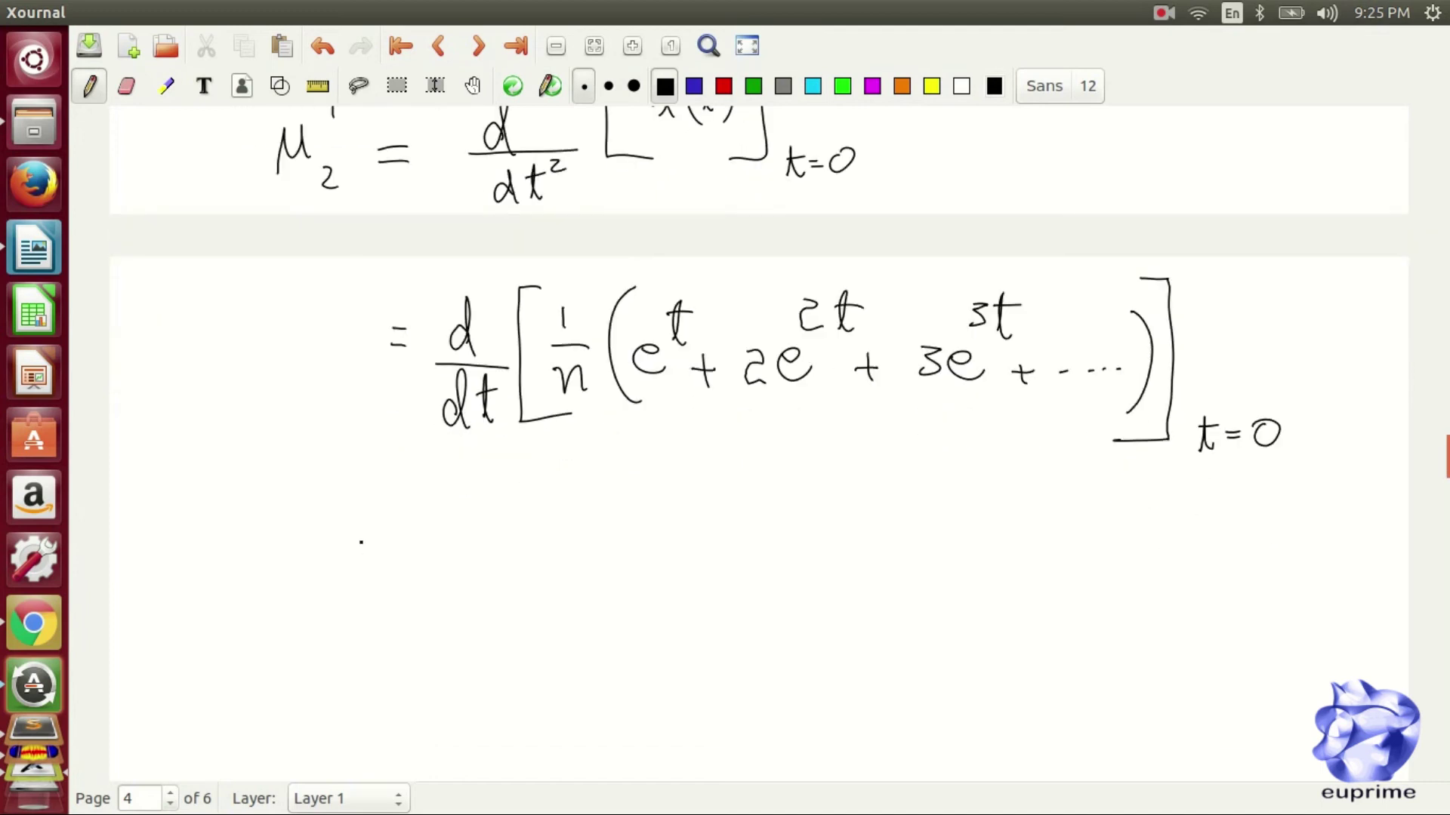
- Write the second-derivative line as 1/n times (e^t + 4e^{2t} ...)
left_click_drag(475, 521, 475, 553)
left_click_drag(443, 572, 505, 573)
left_click_drag(453, 594, 484, 625)
left_click_drag(546, 527, 553, 633)
left_click_drag(563, 586, 598, 602)
left_click_drag(601, 529, 605, 571)
left_click_drag(596, 541, 622, 538)
left_click_drag(690, 568, 719, 586)
mouse_move(701, 570)
left_mouse_down()
mouse_move(703, 604)
mouse_move(767, 599)
left_mouse_up()
left_click_drag(760, 549, 777, 565)
left_click_drag(791, 539, 793, 567)
left_click_drag(786, 552, 802, 549)
- Add the 9e^{3t} term and the continuation to the second-derivative series
mouse_move(892, 575)
left_mouse_down()
mouse_move(878, 606)
mouse_move(945, 604)
left_mouse_up()
mouse_move(942, 540)
left_mouse_down()
mouse_move(944, 556)
mouse_move(979, 565)
left_mouse_up()
left_click_drag(964, 540, 991, 537)
left_click_drag(988, 598, 1012, 598)
left_click_drag(1114, 545, 1102, 640)
left_click_drag(1183, 613, 1190, 646)
left_click_drag(1177, 619, 1198, 618)
left_click_drag(1202, 623, 1219, 621)
left_click_drag(1204, 632, 1220, 629)
mouse_move(1258, 621)
left_mouse_down()
mouse_move(1246, 644)
mouse_move(1259, 620)
left_mouse_up()
scroll(1236, 623, "down", 5)
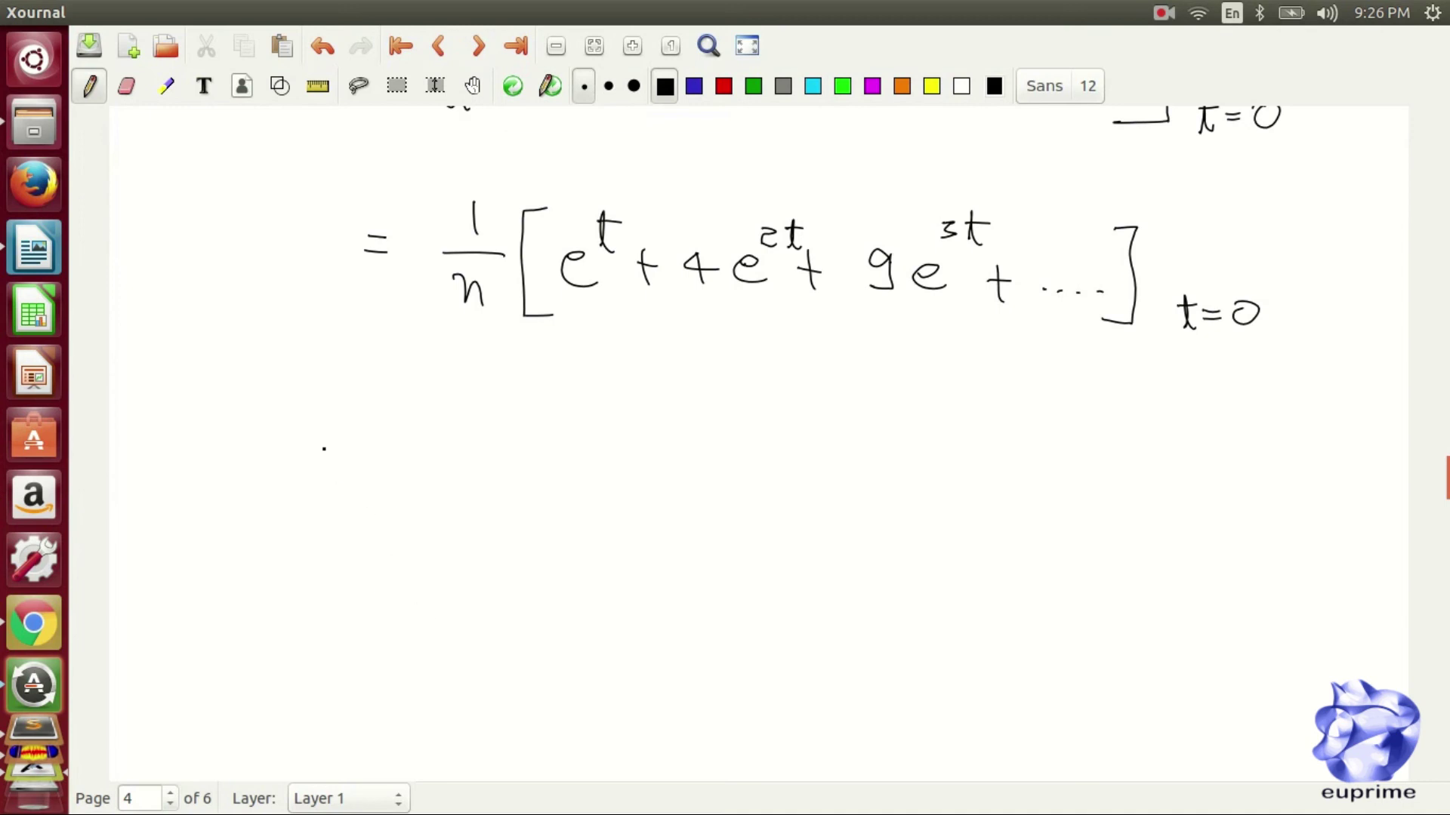
- At t=0, write 1/n times the numerator n(n+1)(2n+1) in brackets
left_click_drag(440, 414, 440, 434)
left_click_drag(414, 458, 463, 458)
left_click_drag(423, 487, 450, 519)
left_click_drag(526, 410, 538, 541)
left_click_drag(548, 451, 568, 454)
mouse_move(595, 418)
left_mouse_down()
mouse_move(596, 480)
mouse_move(650, 449)
left_mouse_up()
left_click_drag(680, 416, 685, 487)
left_click_drag(722, 425, 724, 490)
left_click_drag(715, 450, 767, 469)
left_click_drag(803, 446, 805, 472)
- Place n(n+1)(2n+1) over 6 and close the bracket
left_click_drag(825, 422, 827, 483)
left_click_drag(578, 494, 866, 500)
left_click_drag(744, 527, 714, 549)
mouse_move(876, 415)
left_mouse_down()
mouse_move(899, 555)
mouse_move(825, 601)
left_mouse_up()
scroll(836, 597, "down", 1)
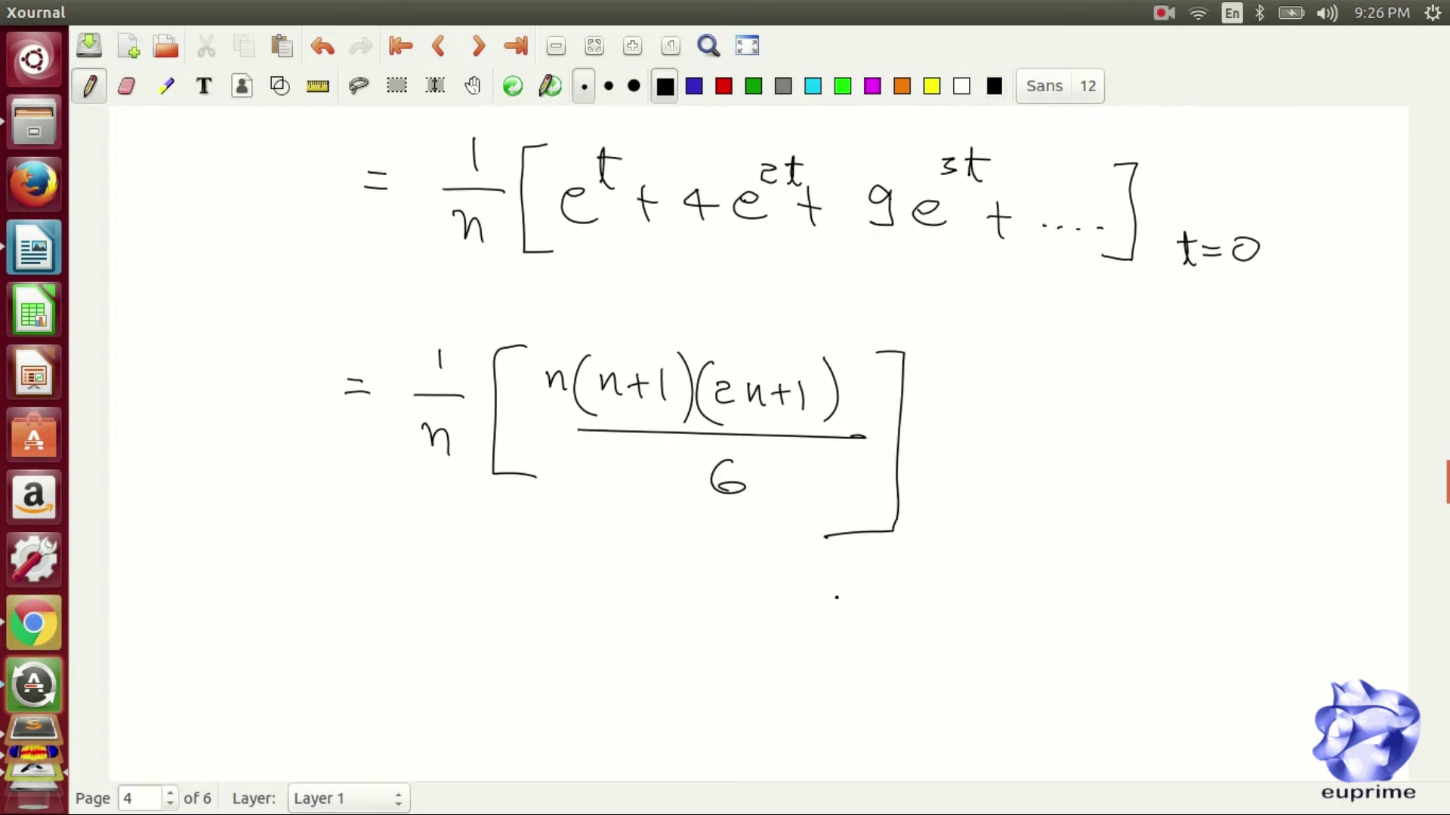
scroll(837, 597, "down", 1)
- Simplify μ₂' to (n+1)(2n+1)/6
mouse_move(252, 590)
left_mouse_down()
mouse_move(266, 562)
mouse_move(283, 587)
left_mouse_up()
left_click_drag(292, 585, 309, 604)
left_click_drag(302, 536, 304, 555)
left_click_drag(432, 526, 469, 593)
left_click_drag(500, 538, 531, 593)
mouse_move(570, 521)
left_mouse_down()
mouse_move(578, 593)
mouse_move(621, 568)
left_mouse_up()
mouse_move(627, 555)
left_mouse_down()
mouse_move(651, 555)
mouse_move(683, 594)
left_mouse_up()
left_click_drag(436, 591, 748, 598)
left_click_drag(595, 623, 576, 641)
scroll(596, 650, "down", 3)
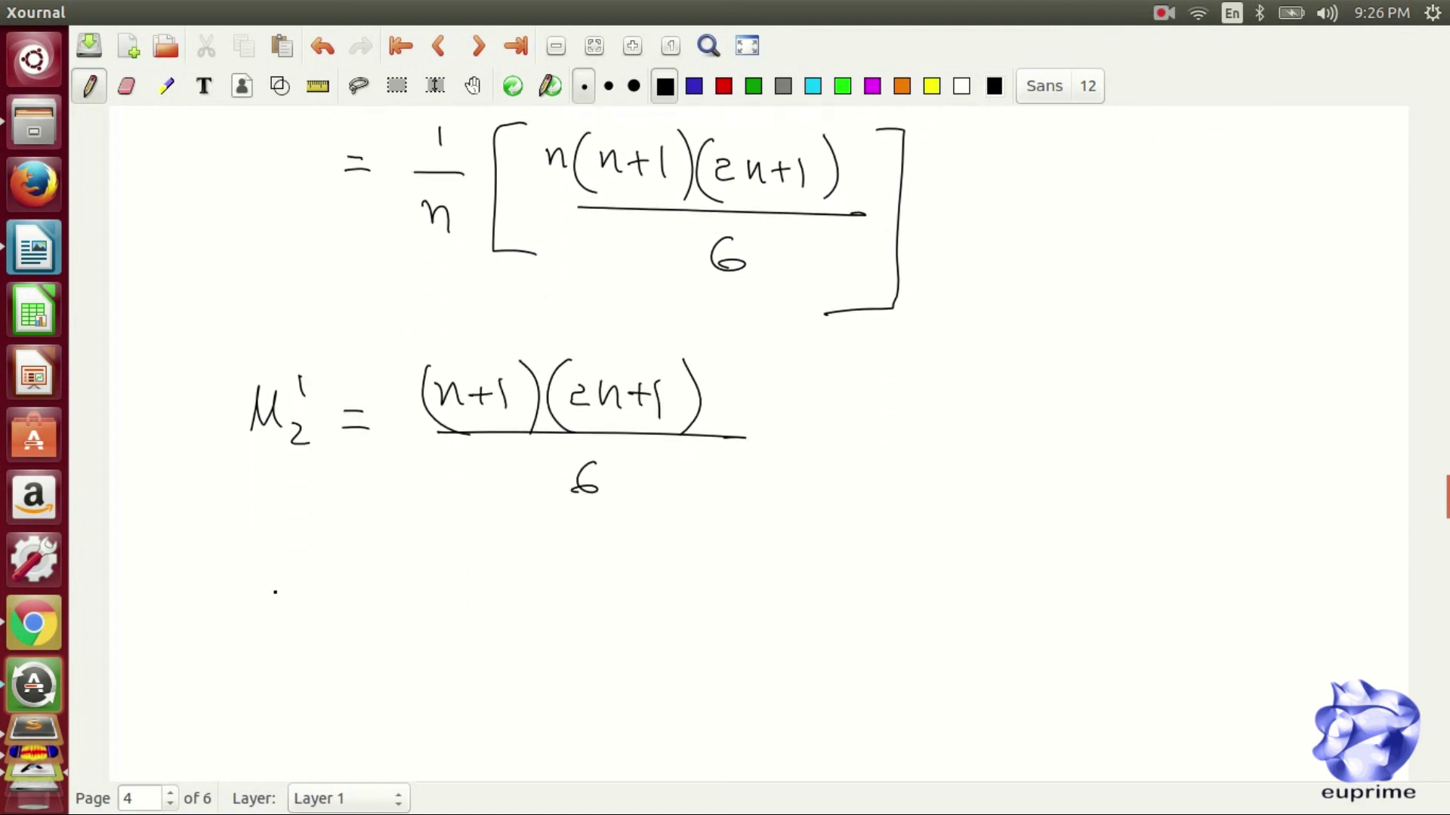
- Start the central moment line μ₂ = μ₂' − (μ₁')²
left_click_drag(268, 575, 297, 600)
left_click_drag(406, 615, 442, 600)
left_click_drag(445, 606, 463, 620)
left_click_drag(461, 555, 459, 571)
left_click_drag(485, 593, 507, 593)
mouse_move(558, 617)
left_mouse_down()
mouse_move(597, 596)
mouse_move(577, 646)
left_mouse_up()
left_click_drag(630, 559, 620, 641)
left_click_drag(638, 555, 658, 563)
scroll(657, 564, "down", 2)
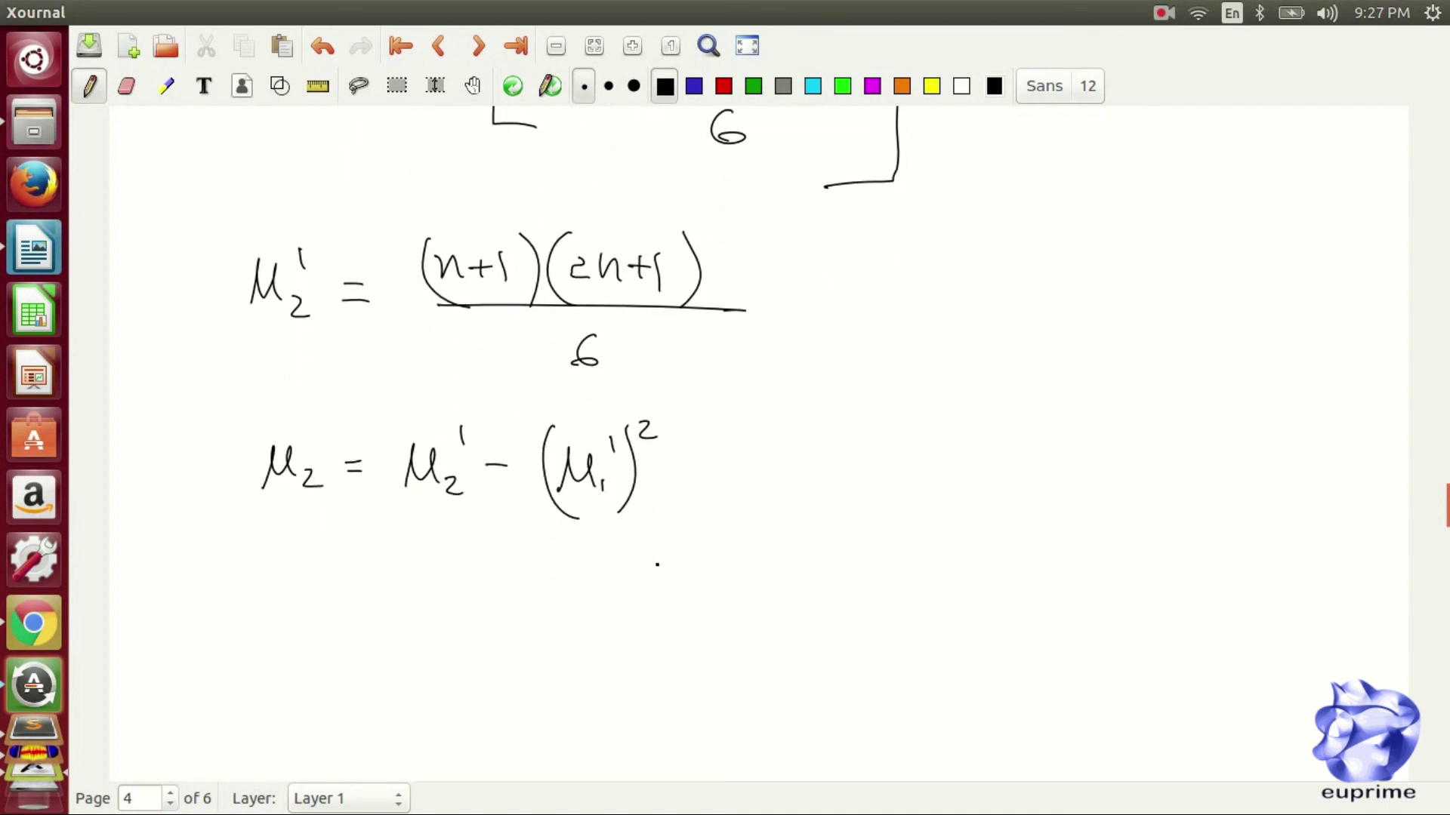
- Substitute (n+1)(2n+1)/6 for μ₂' in the μ₂ expression
mouse_move(428, 559)
left_mouse_down()
mouse_move(453, 574)
mouse_move(473, 563)
left_mouse_up()
left_click_drag(424, 543, 443, 607)
left_click_drag(484, 553, 491, 601)
mouse_move(536, 537)
left_mouse_down()
mouse_move(549, 606)
mouse_move(563, 584)
left_mouse_up()
left_click_drag(572, 563, 637, 592)
left_click_drag(654, 538, 654, 613)
left_click_drag(398, 612, 730, 605)
left_click_drag(604, 642, 596, 664)
- Subtract the squared mean term (μ₁')² from (n+1)(2n+1)/6
left_click_drag(790, 596, 827, 595)
left_click_drag(882, 574, 959, 583)
left_click_drag(872, 587, 1004, 592)
left_click_drag(904, 627, 933, 643)
left_click_drag(883, 530, 910, 678)
left_click_drag(974, 527, 960, 667)
left_click_drag(997, 513, 1022, 533)
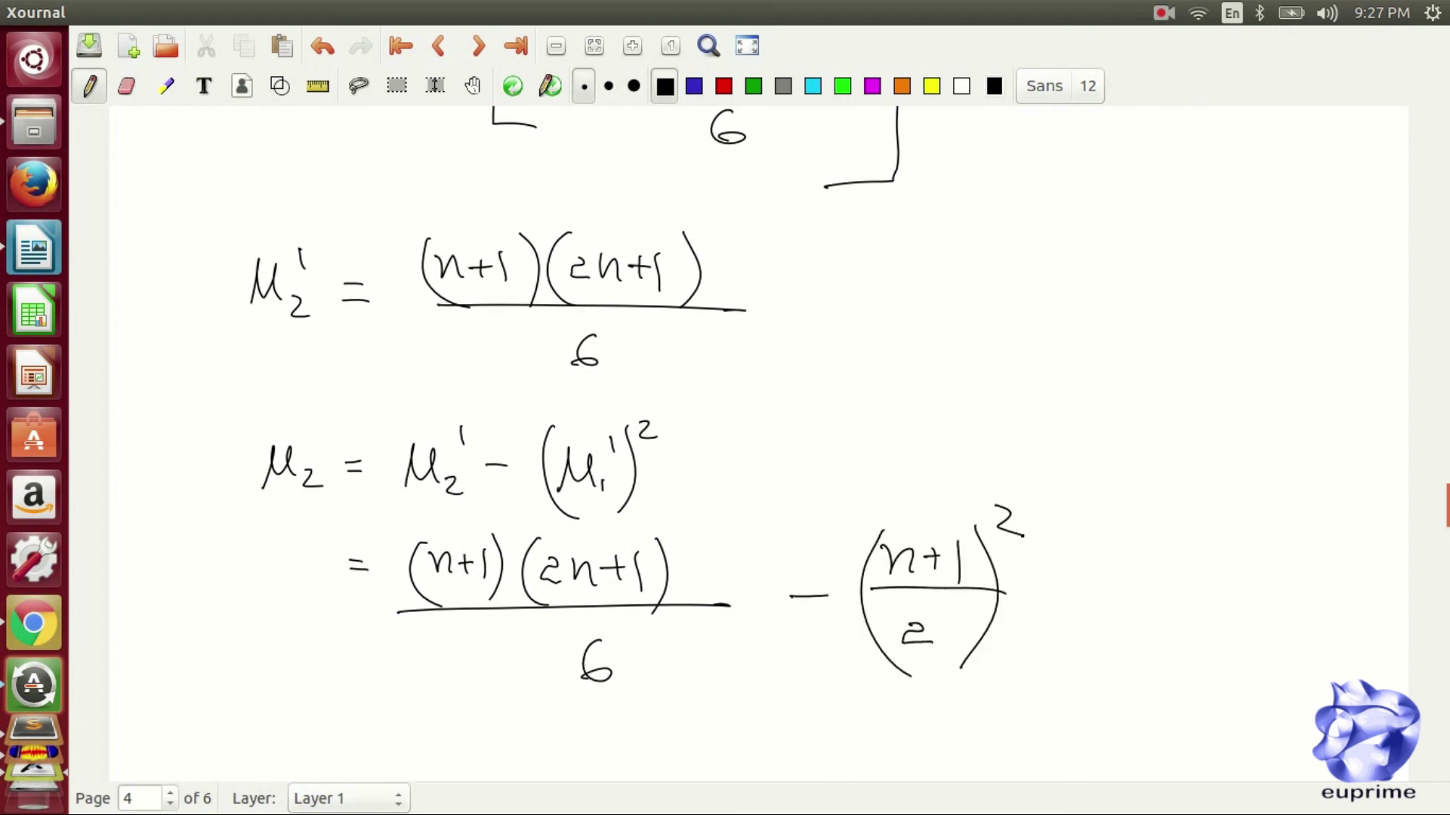
scroll(1022, 536, "down", 3)
scroll(1022, 536, "down", 2)
- Factor the difference into (n+1)/2 times a term in n−1
left_click_drag(329, 522, 347, 538)
left_click_drag(415, 518, 495, 529)
left_click_drag(424, 543, 526, 545)
left_click_drag(459, 578, 488, 606)
mouse_move(577, 478)
left_mouse_down()
mouse_move(536, 597)
mouse_move(578, 621)
left_mouse_up()
left_click_drag(581, 551, 686, 563)
left_click_drag(646, 580, 619, 600)
left_click_drag(694, 478, 666, 636)
scroll(708, 308, "down", 1)
- Write the simplified result (n²−1)/12
left_click_drag(816, 436, 850, 456)
left_click_drag(865, 409, 902, 440)
left_click_drag(936, 419, 937, 467)
left_click_drag(810, 488, 1008, 490)
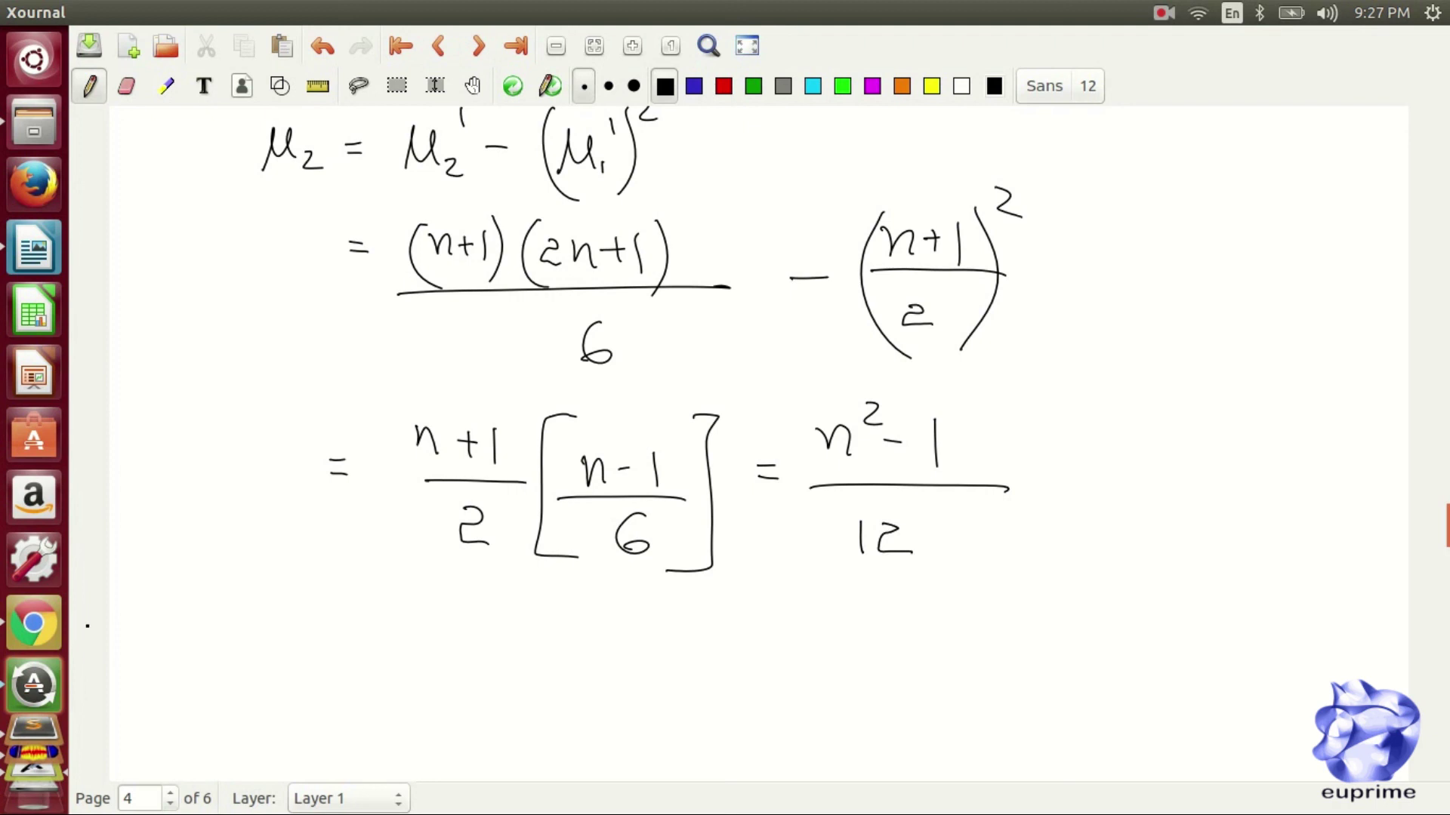
- Restate μ₂ = (n²−1)/12 on a new line
left_click_drag(228, 617, 257, 643)
left_click_drag(263, 640, 284, 655)
left_click_drag(306, 636, 386, 625)
left_click_drag(391, 597, 455, 638)
left_click_drag(355, 647, 487, 648)
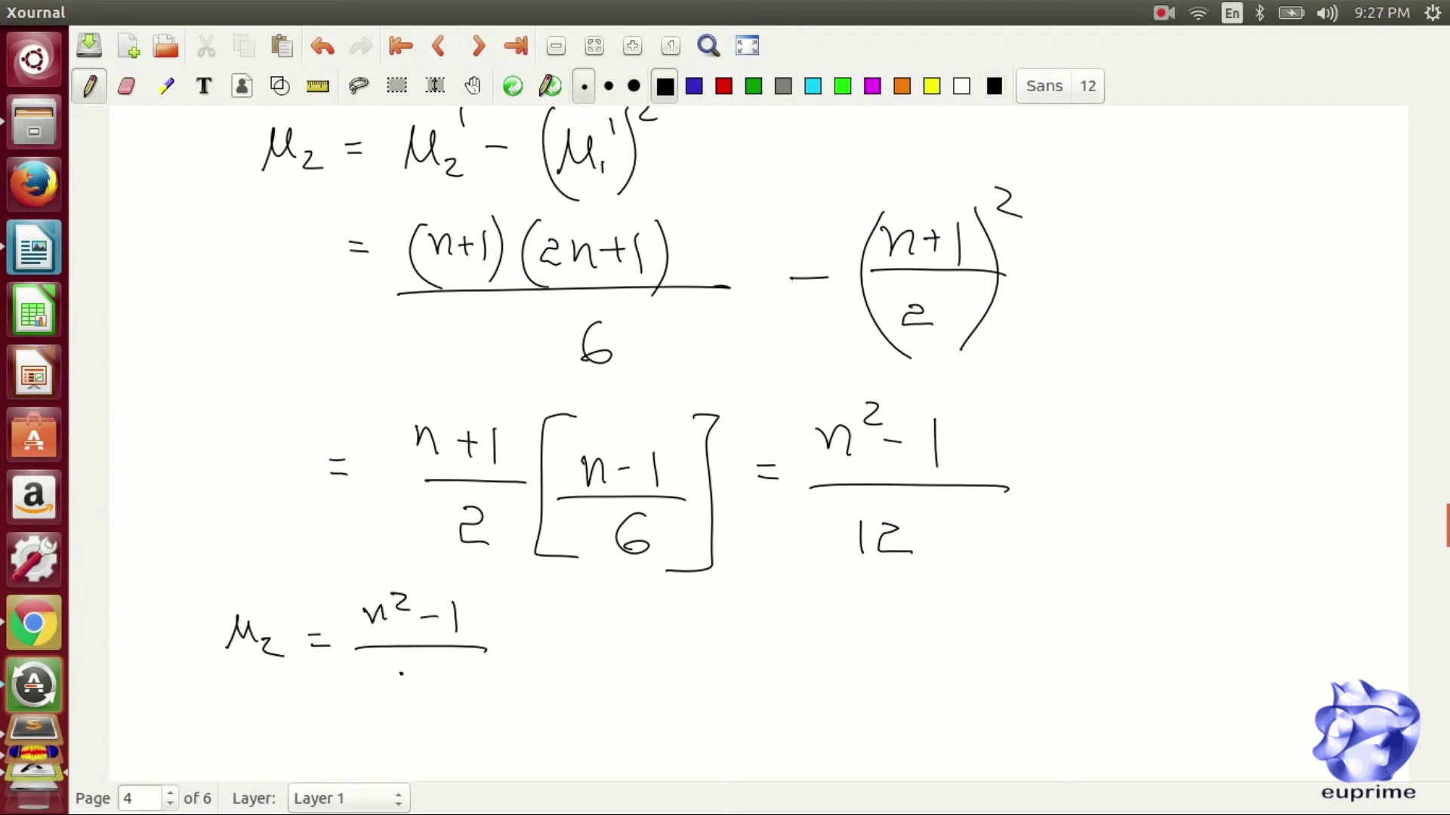